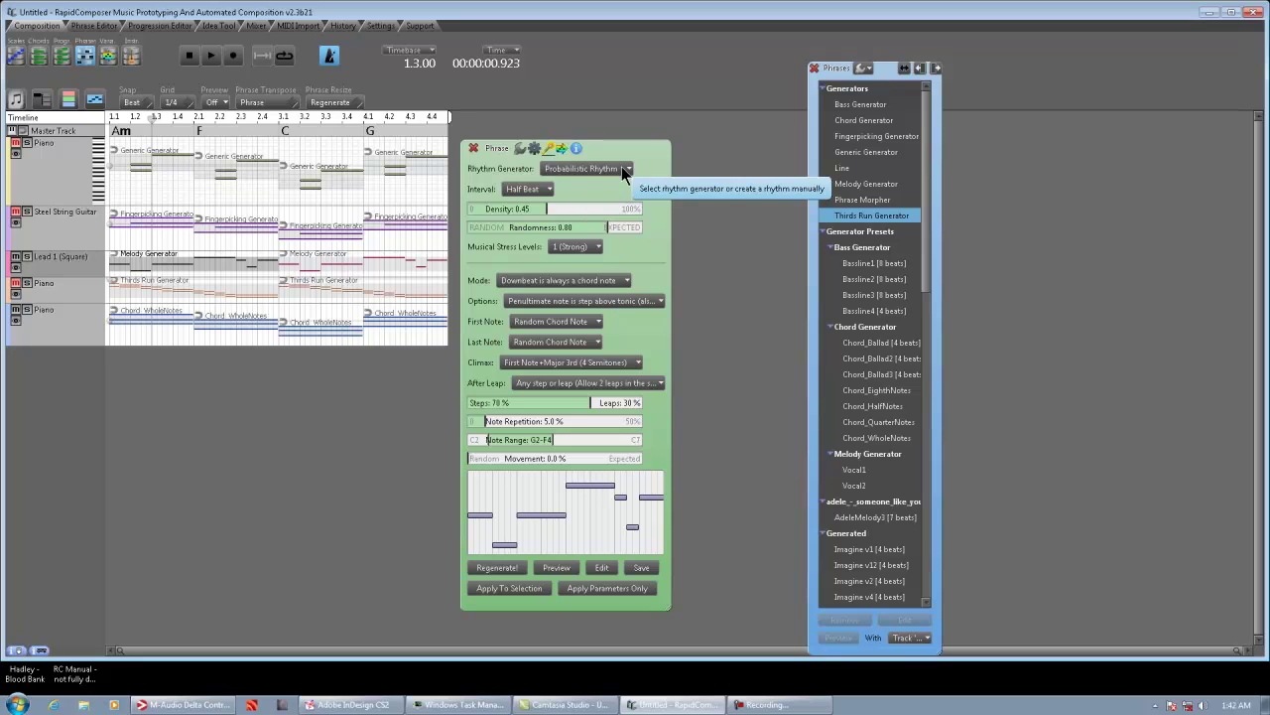
Step: Rewind to 1.1.00 and play the five-track Am–F–C–G arrangement from the start
click(189, 56)
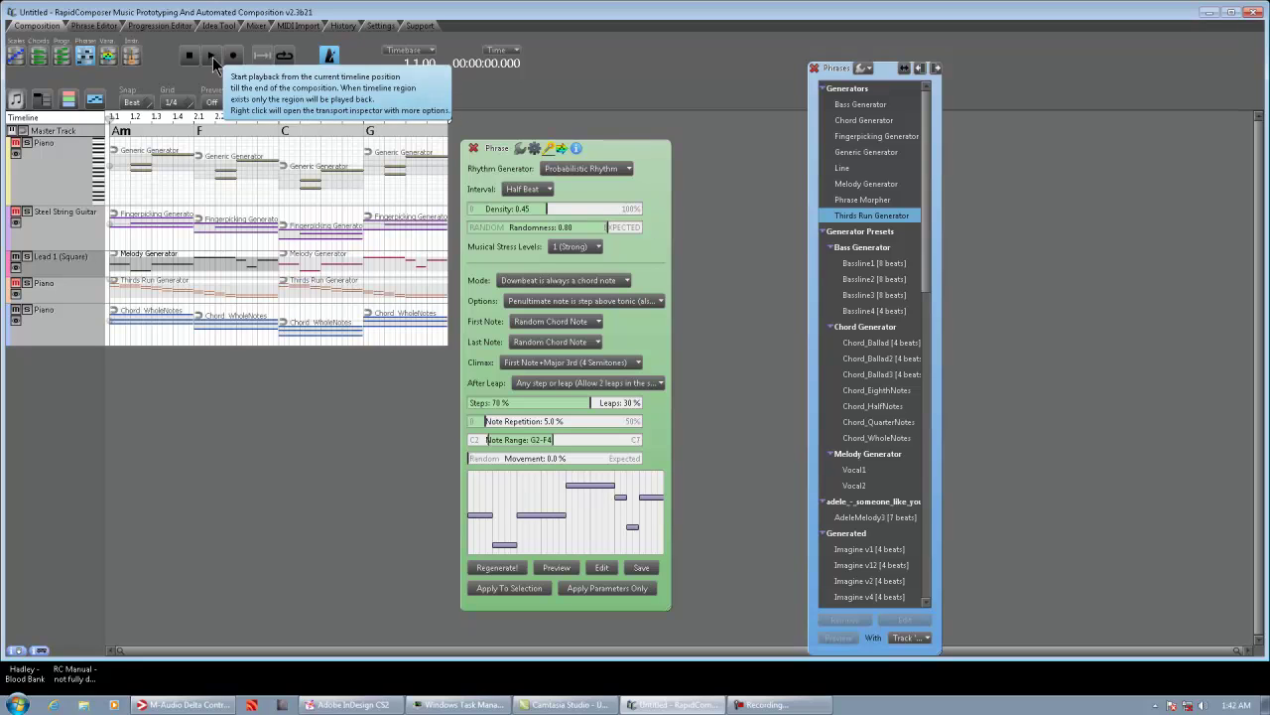
click(212, 58)
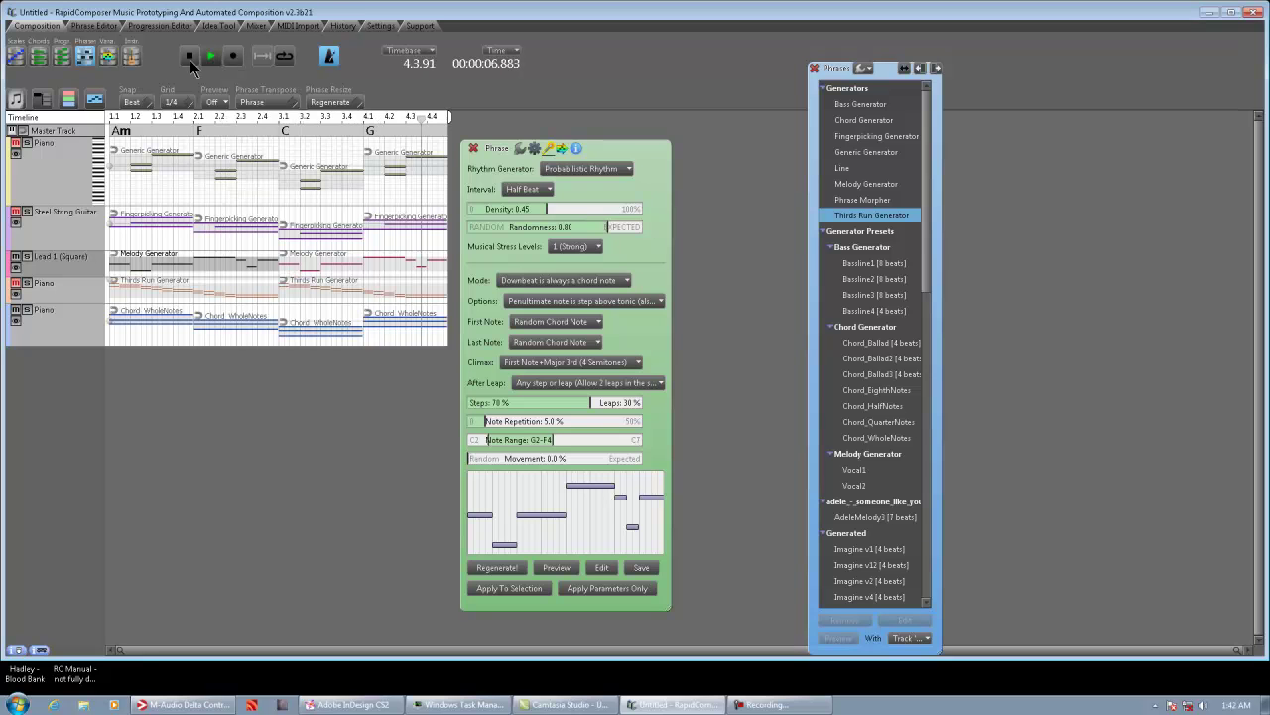
Step: Duplicate the Lead 1 Melody Generator phrase into bar 3 with Ctrl+D, then stop playback
click(363, 266)
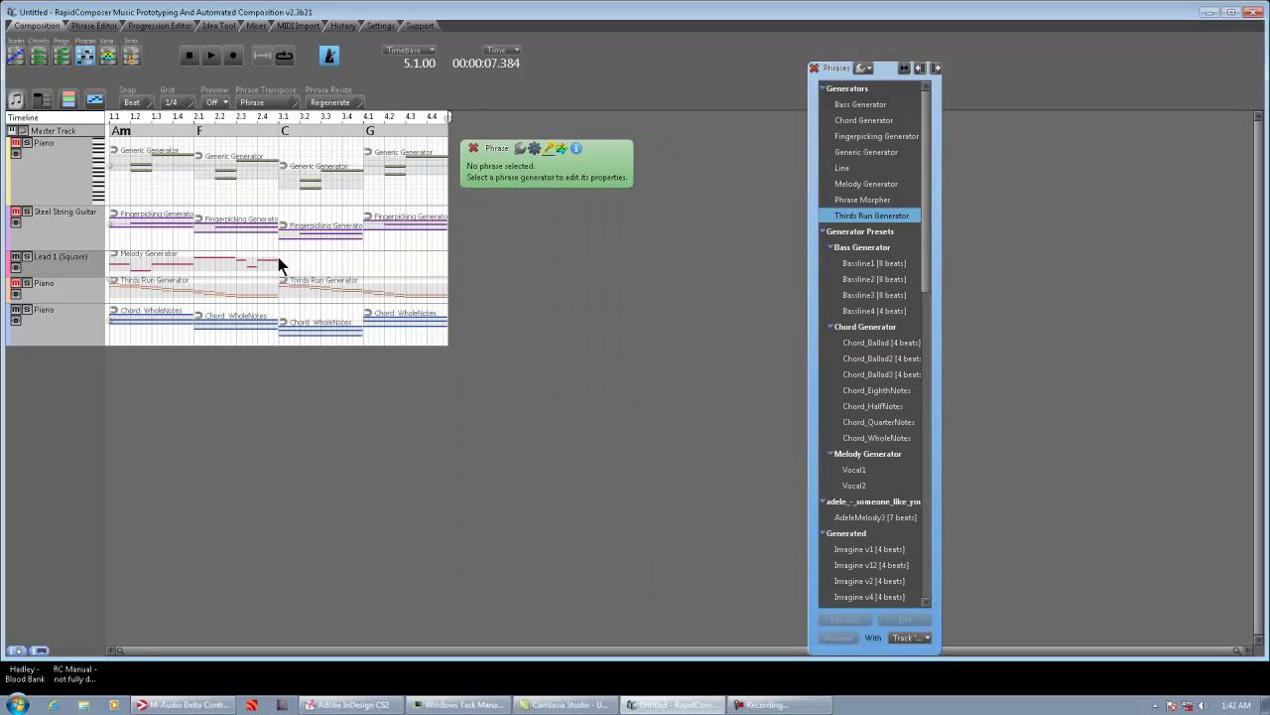
click(277, 256)
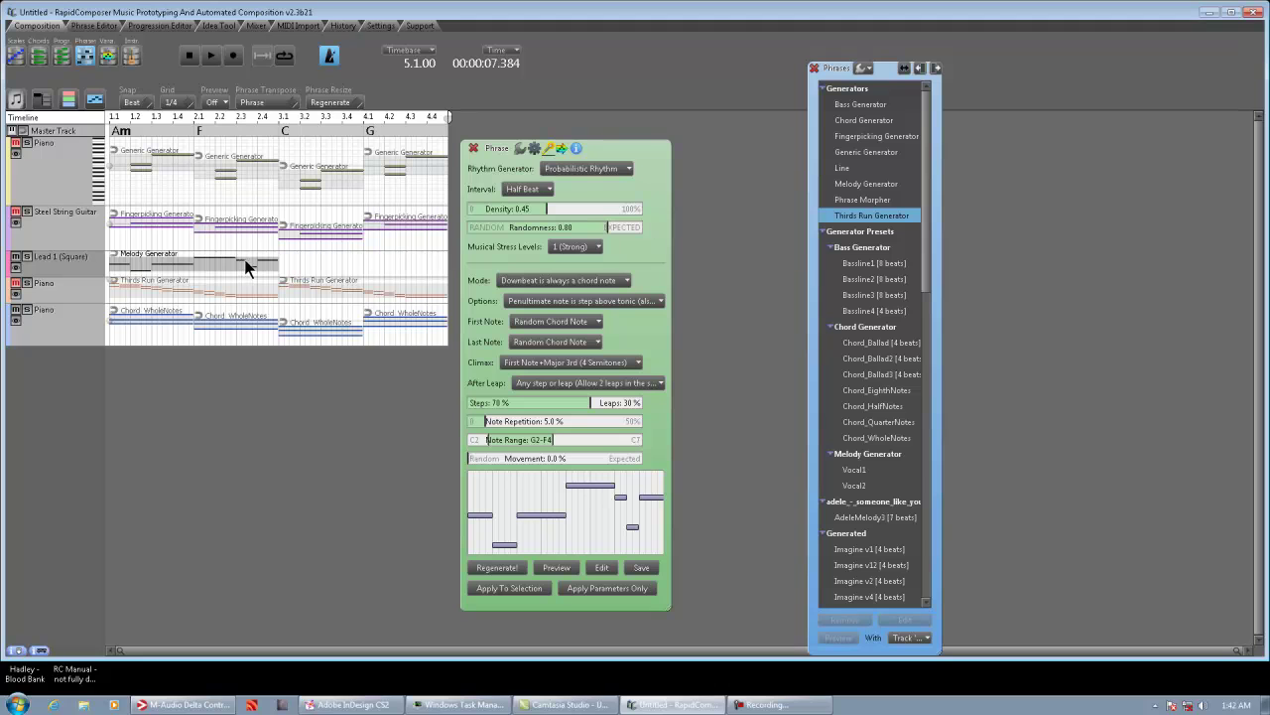
key(ctrl+d)
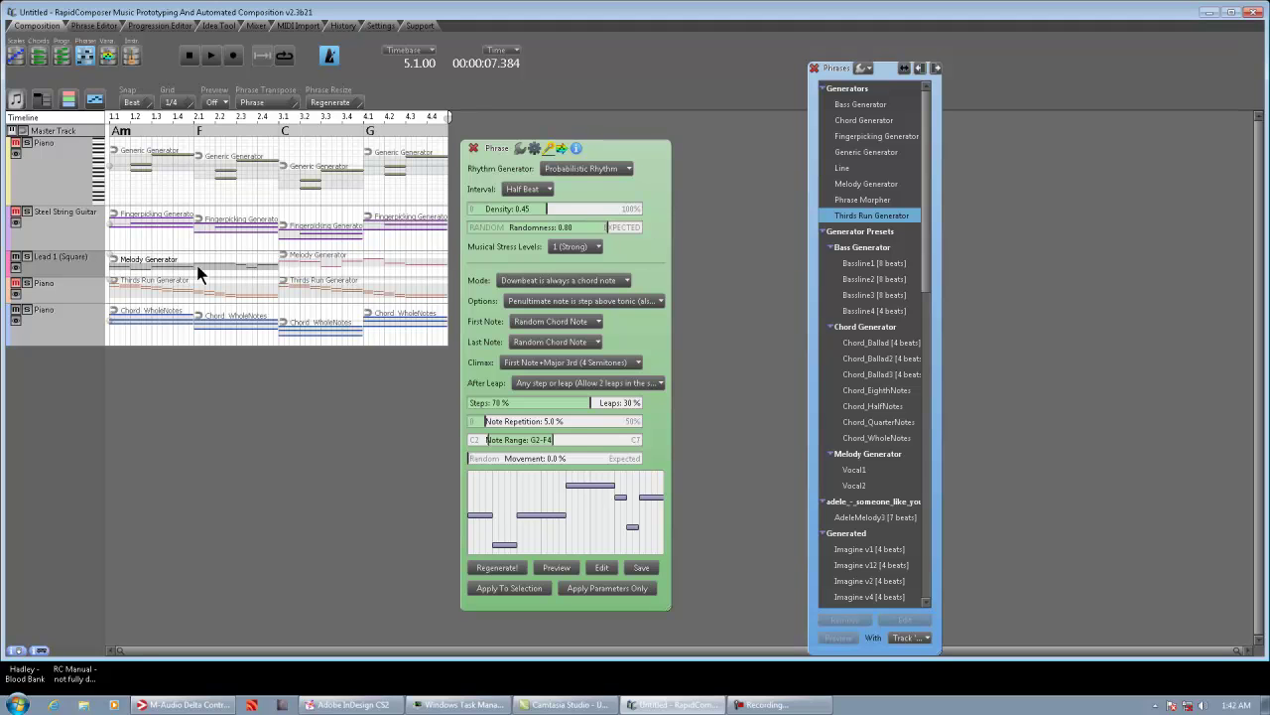
click(192, 57)
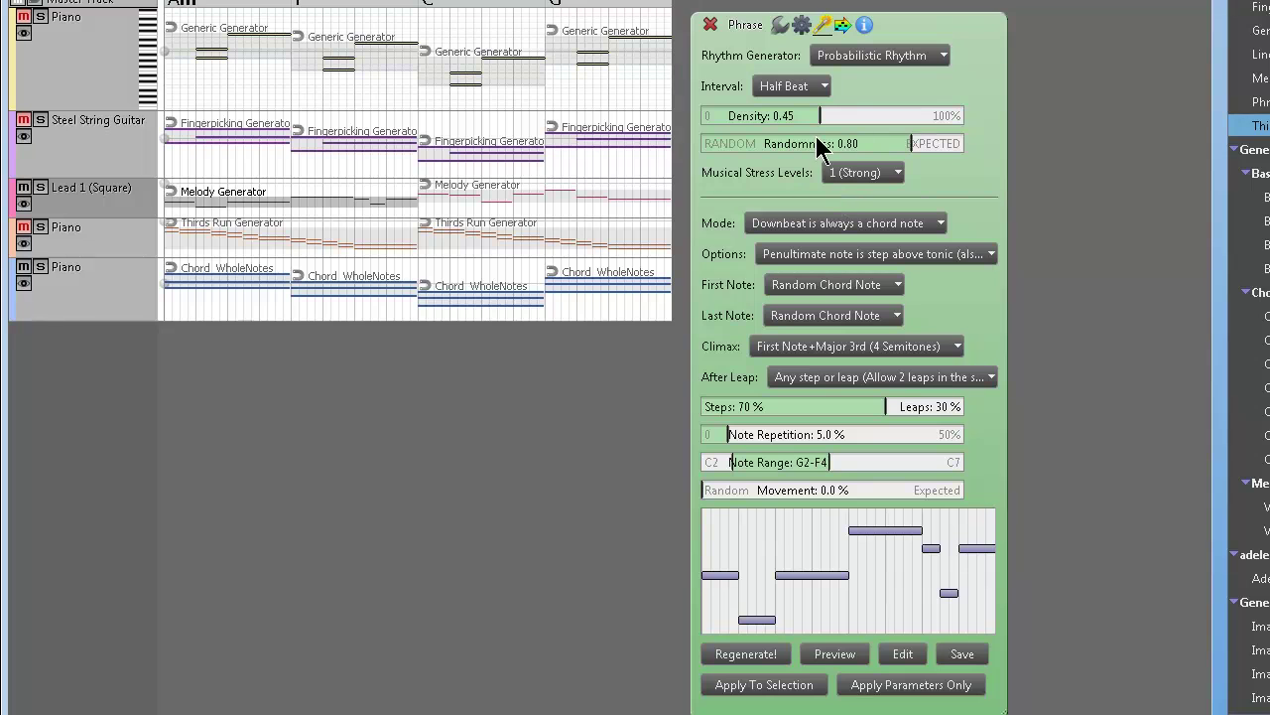
Step: Raise the Lead 1 melody density to 0.75, preview it, and apply it to the phrase
drag(837, 111, 897, 111)
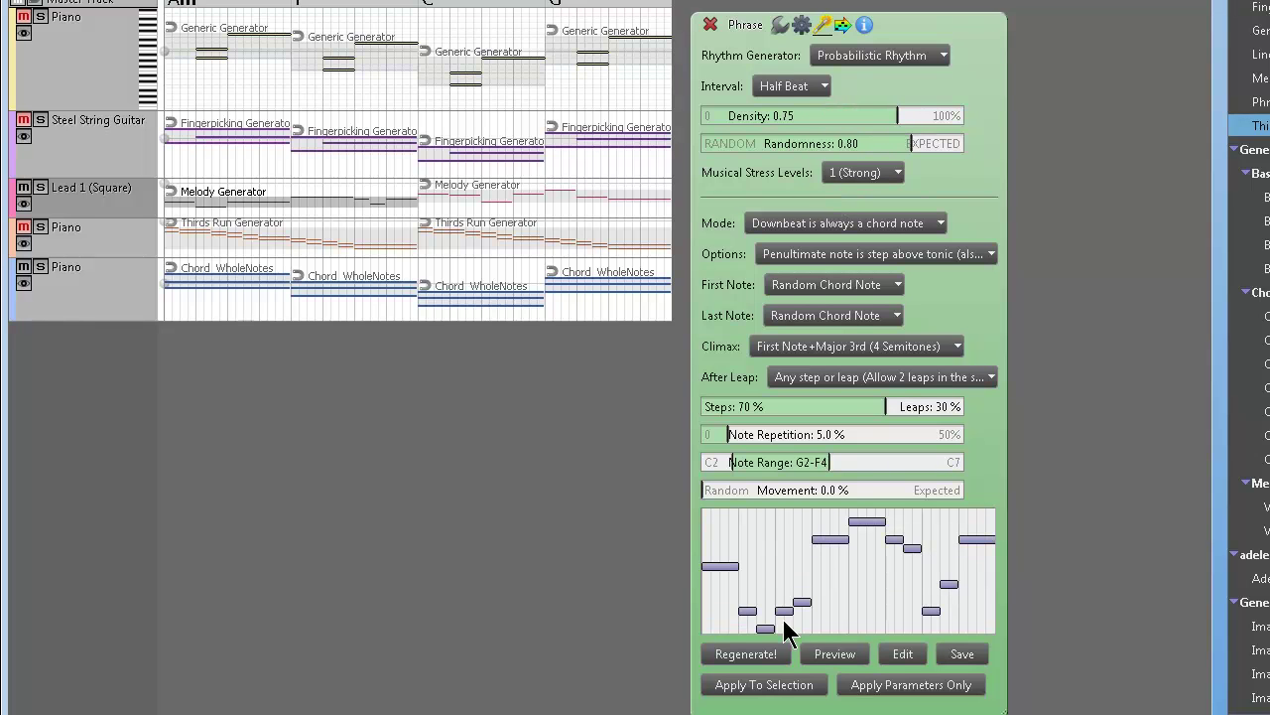
click(823, 655)
click(770, 685)
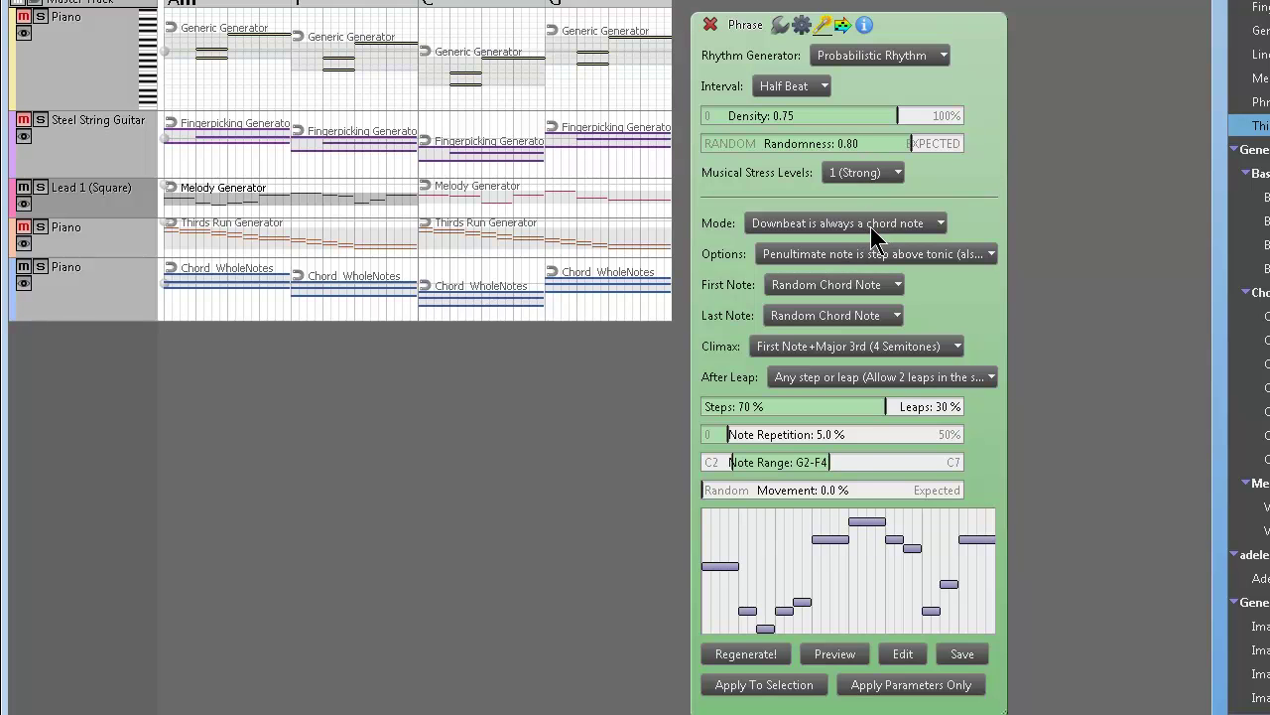
click(865, 258)
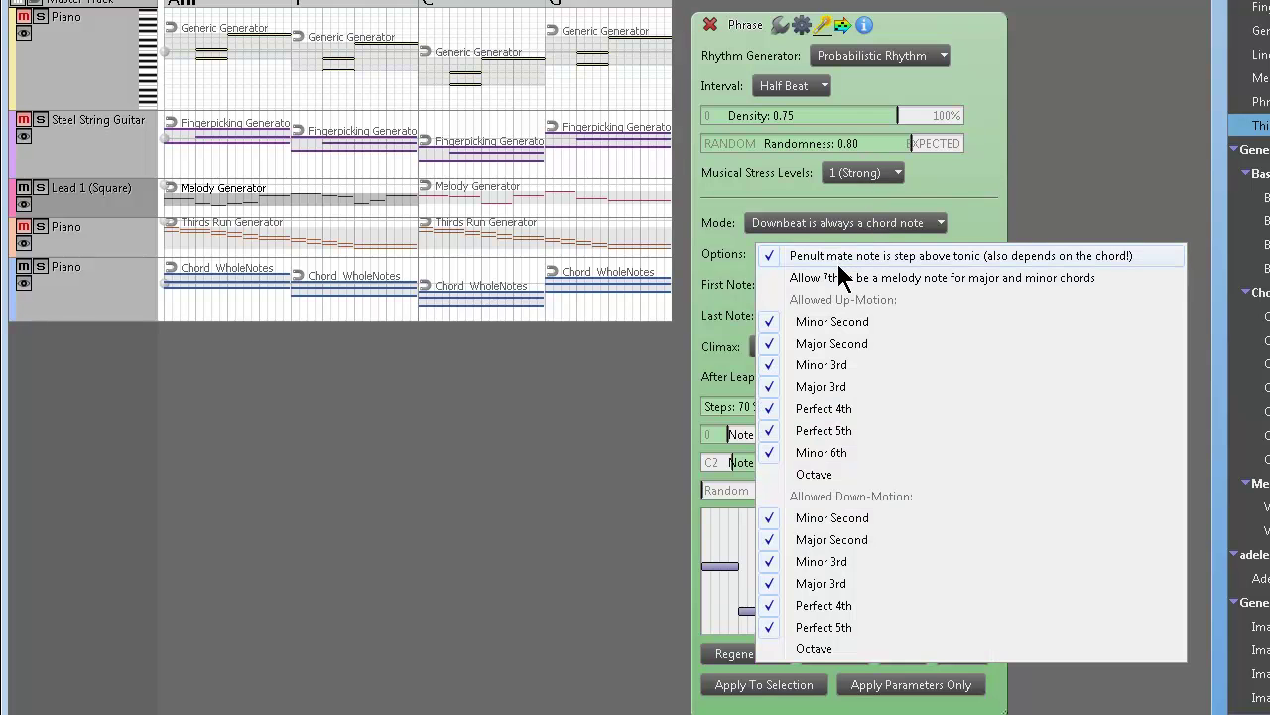
click(935, 206)
click(884, 226)
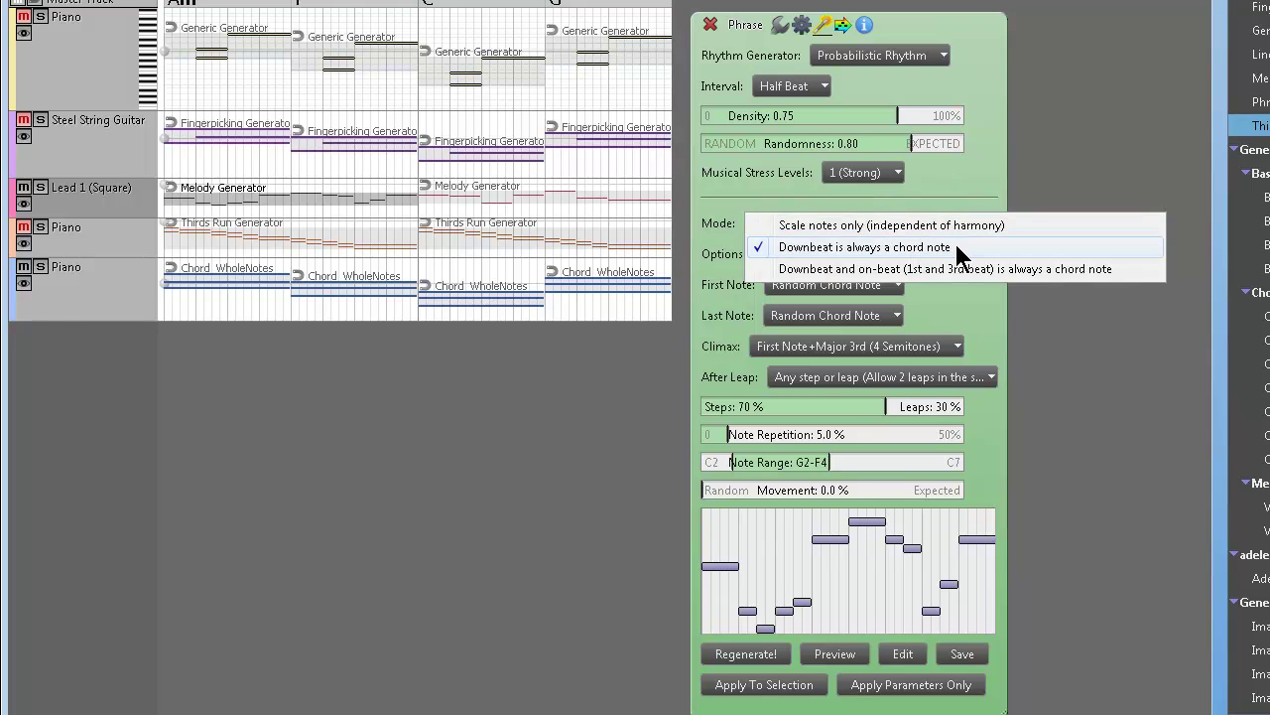
click(967, 187)
click(884, 255)
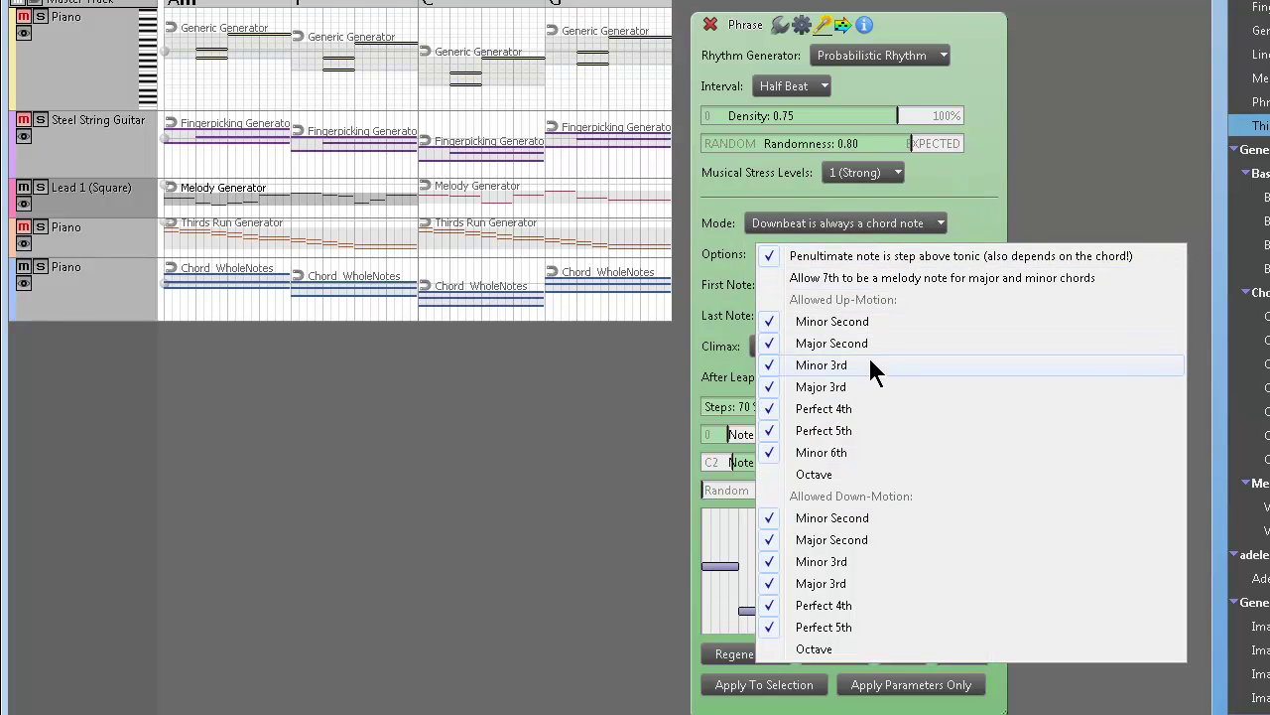
click(832, 342)
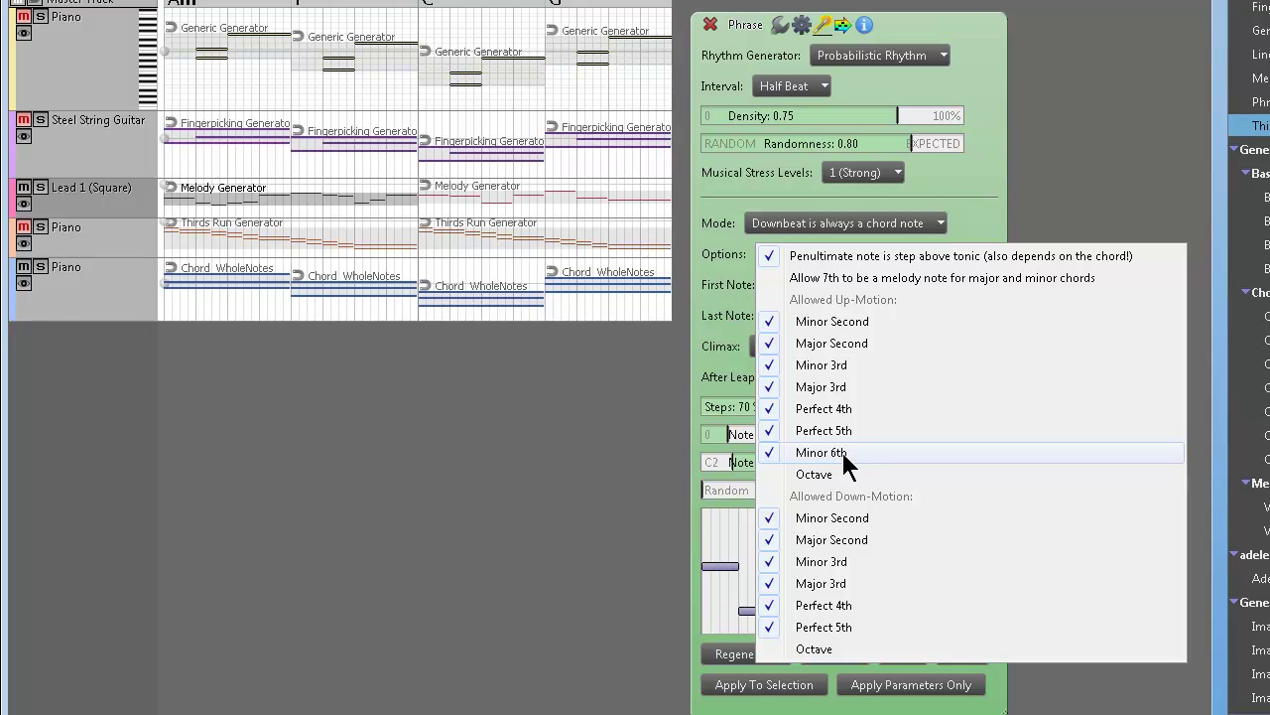
click(913, 231)
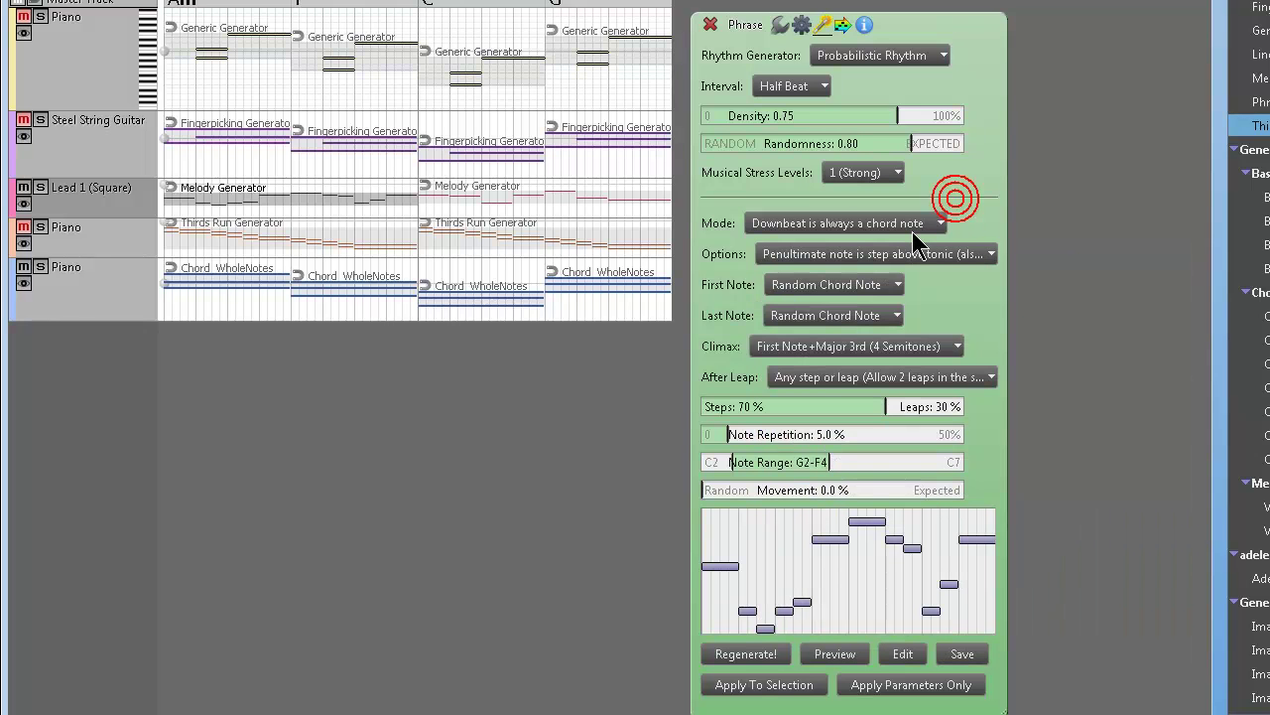
click(911, 230)
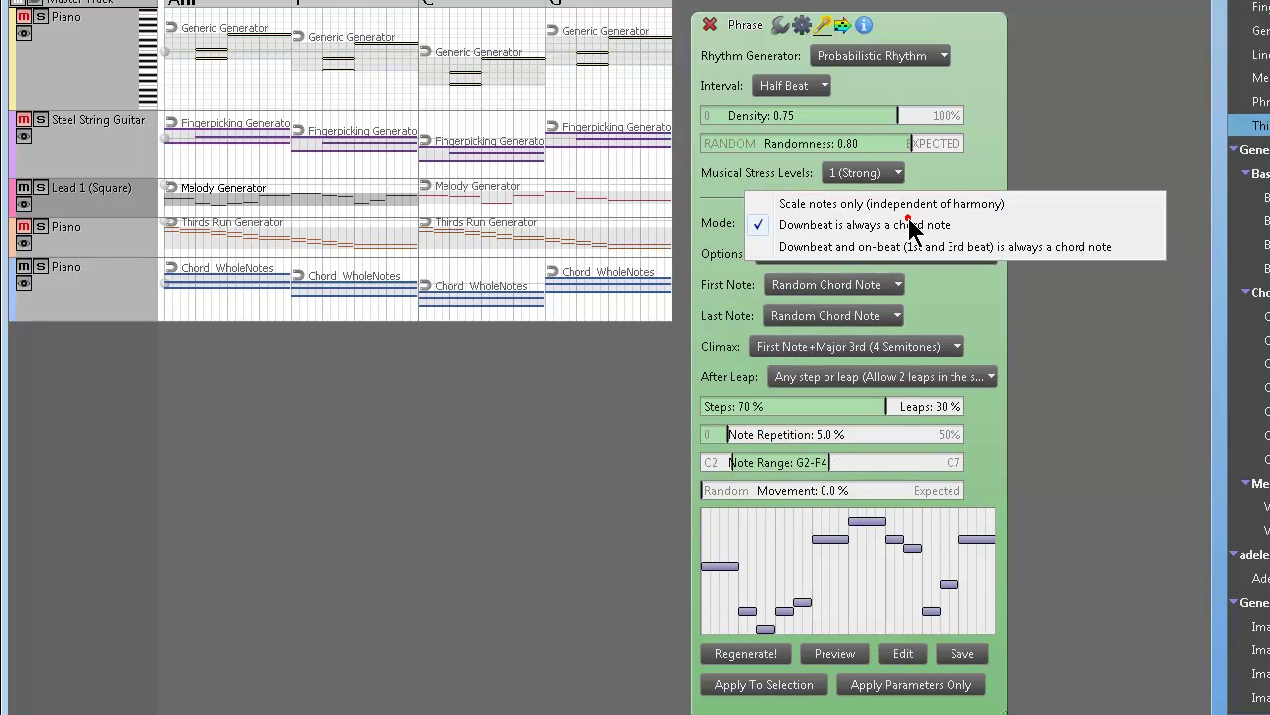
click(951, 181)
click(836, 255)
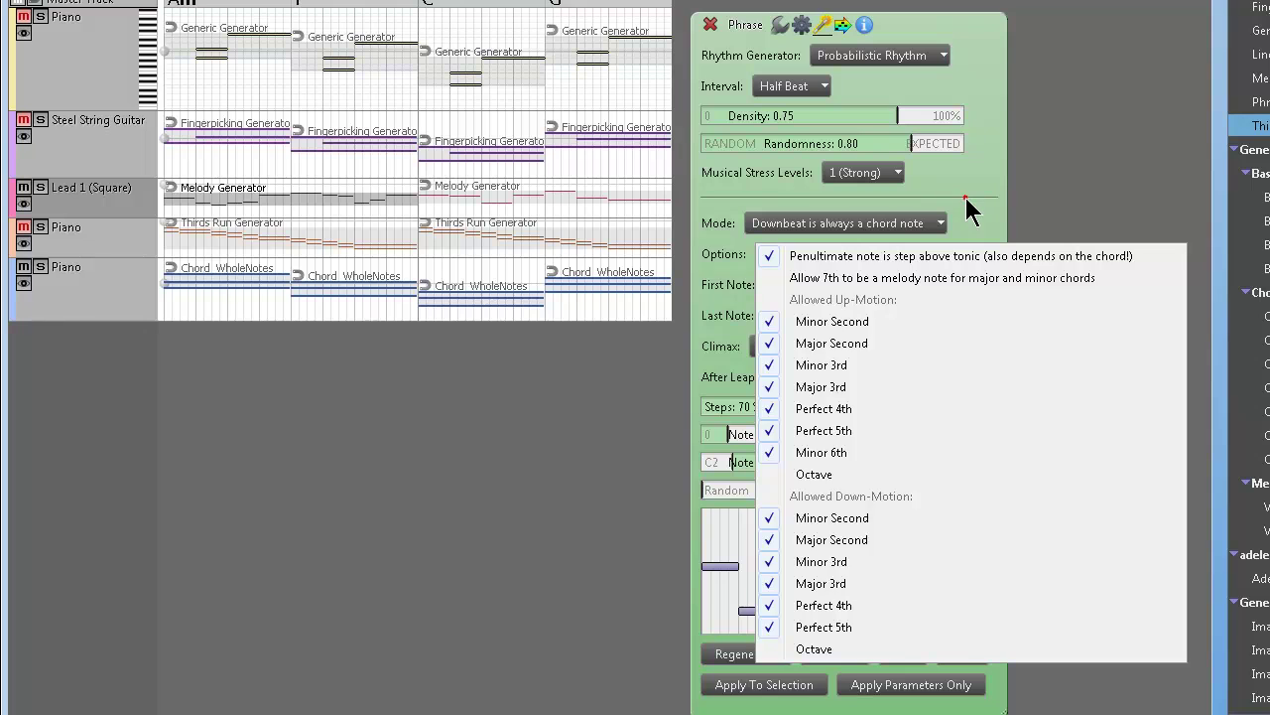
click(965, 197)
click(840, 293)
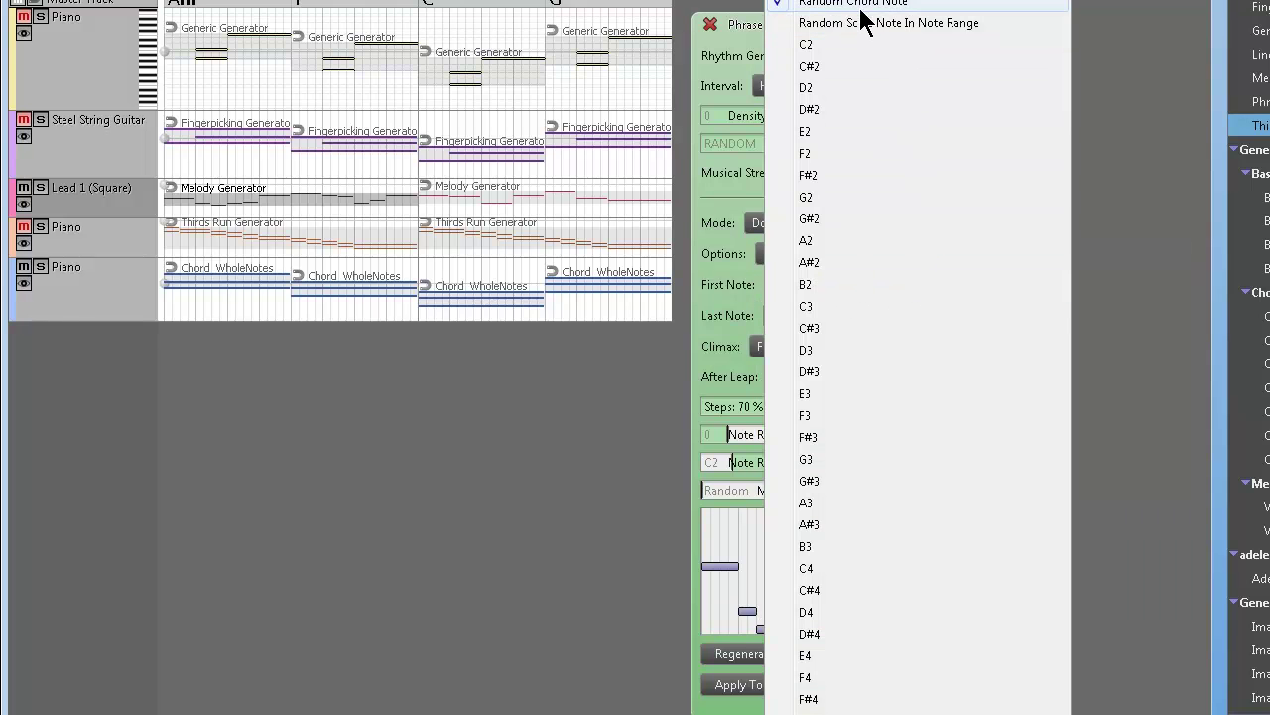
click(729, 54)
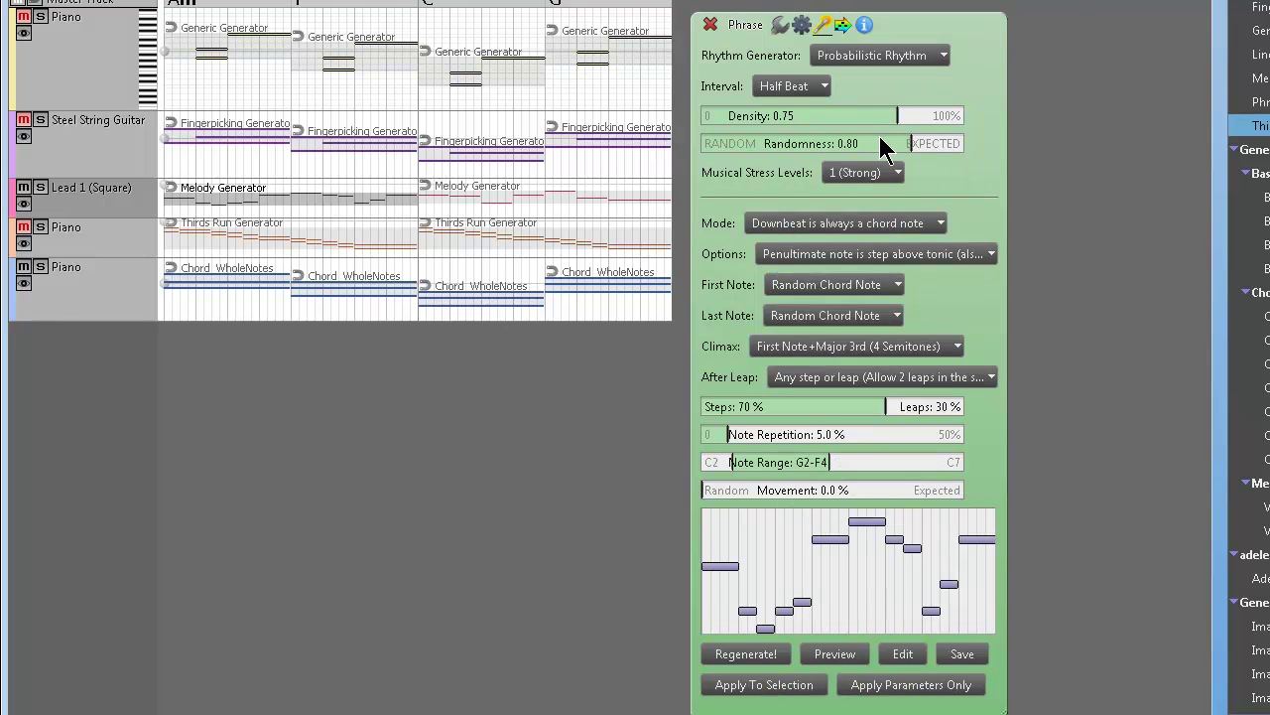
Step: Apply a Lead melody at density 0.46 without the penultimate-note rule
drag(881, 117, 820, 115)
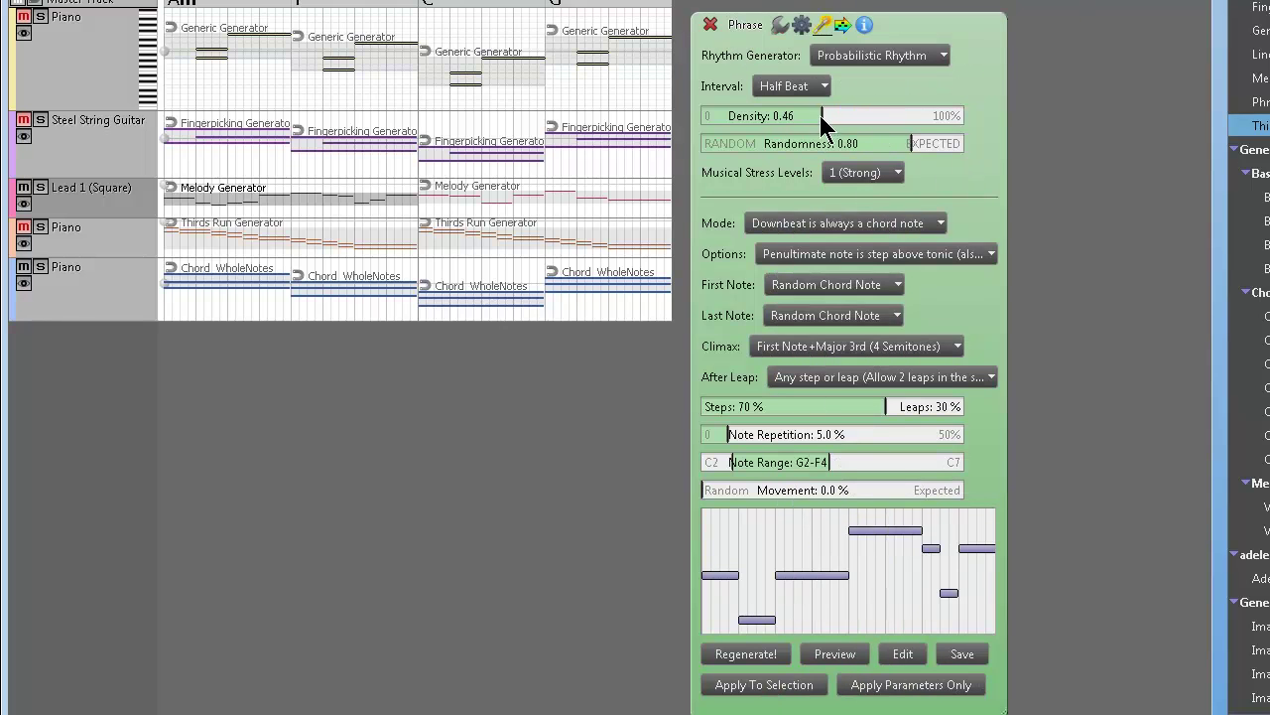
click(835, 255)
click(838, 260)
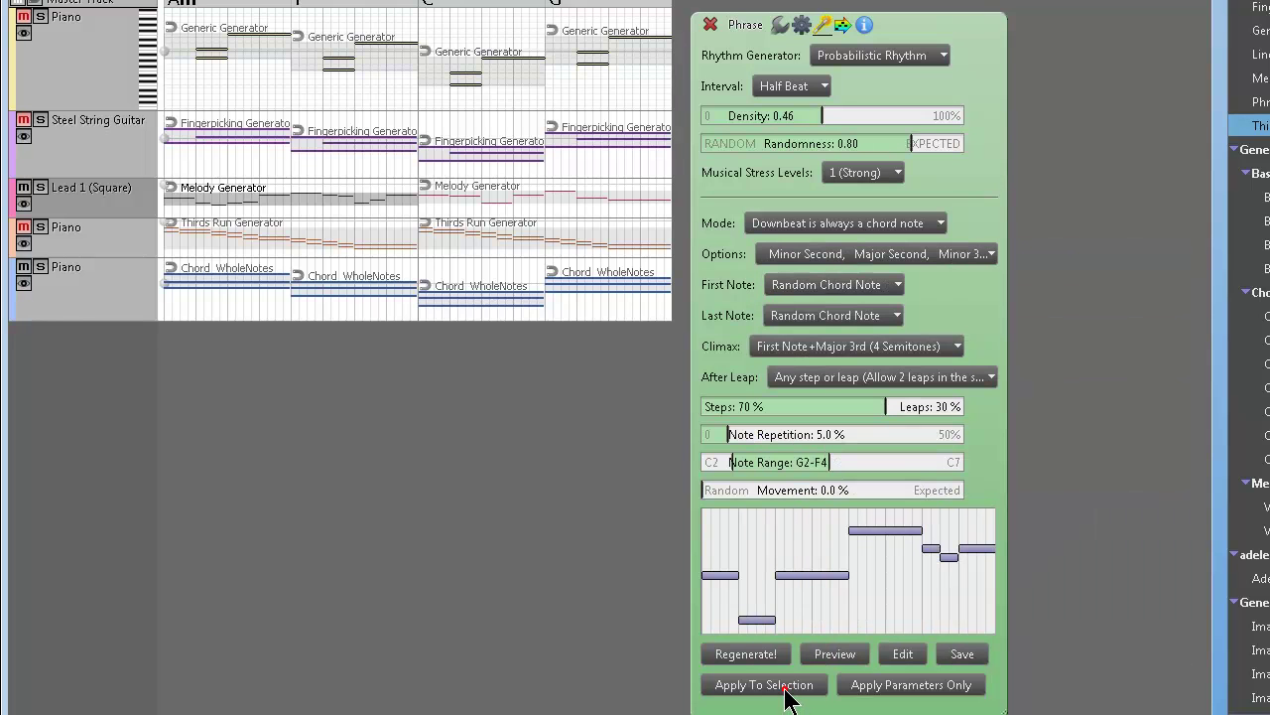
click(789, 687)
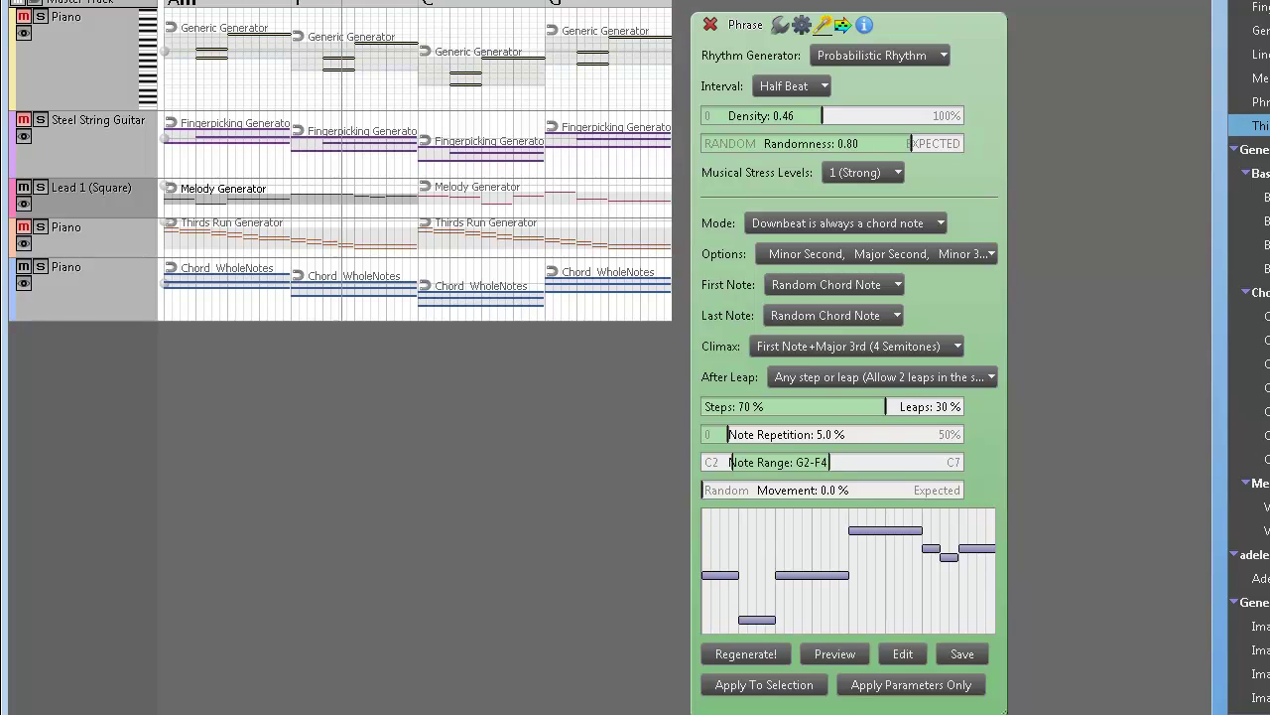
Step: Switch the rhythm interval to Quarter Beat and density 0.84, previewing the result
click(802, 86)
click(823, 130)
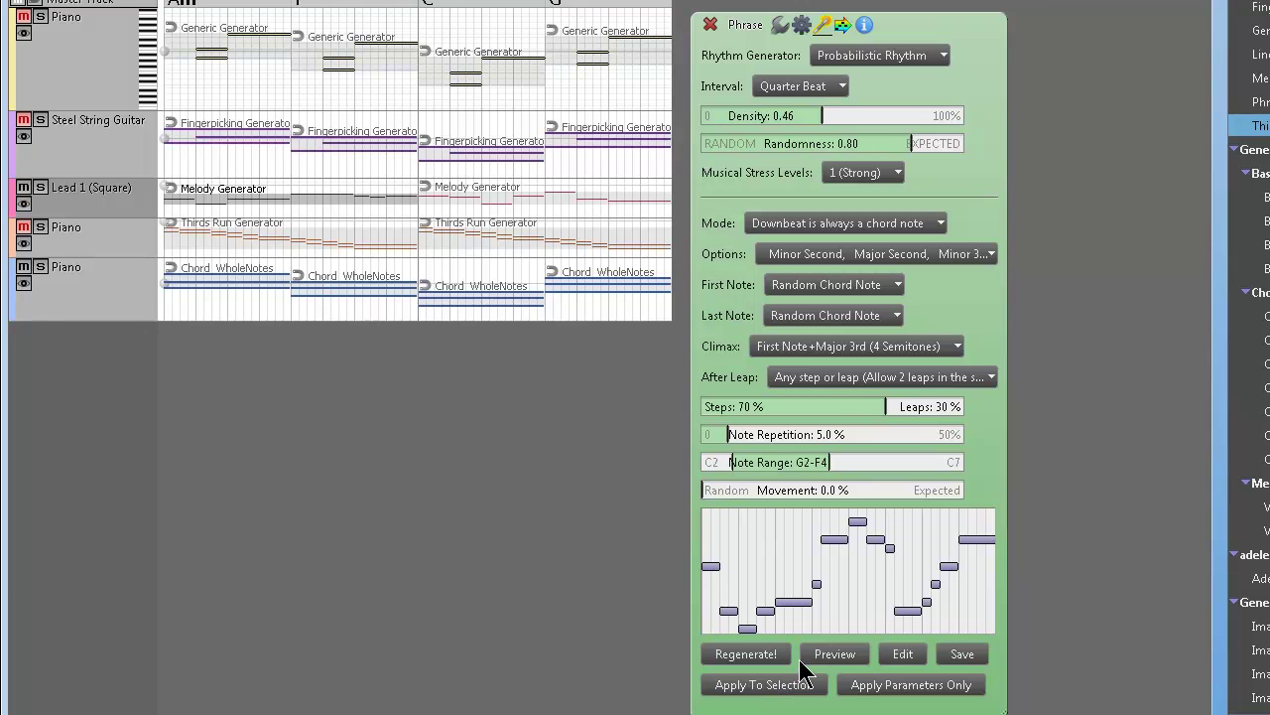
click(842, 654)
drag(834, 114, 921, 111)
click(828, 666)
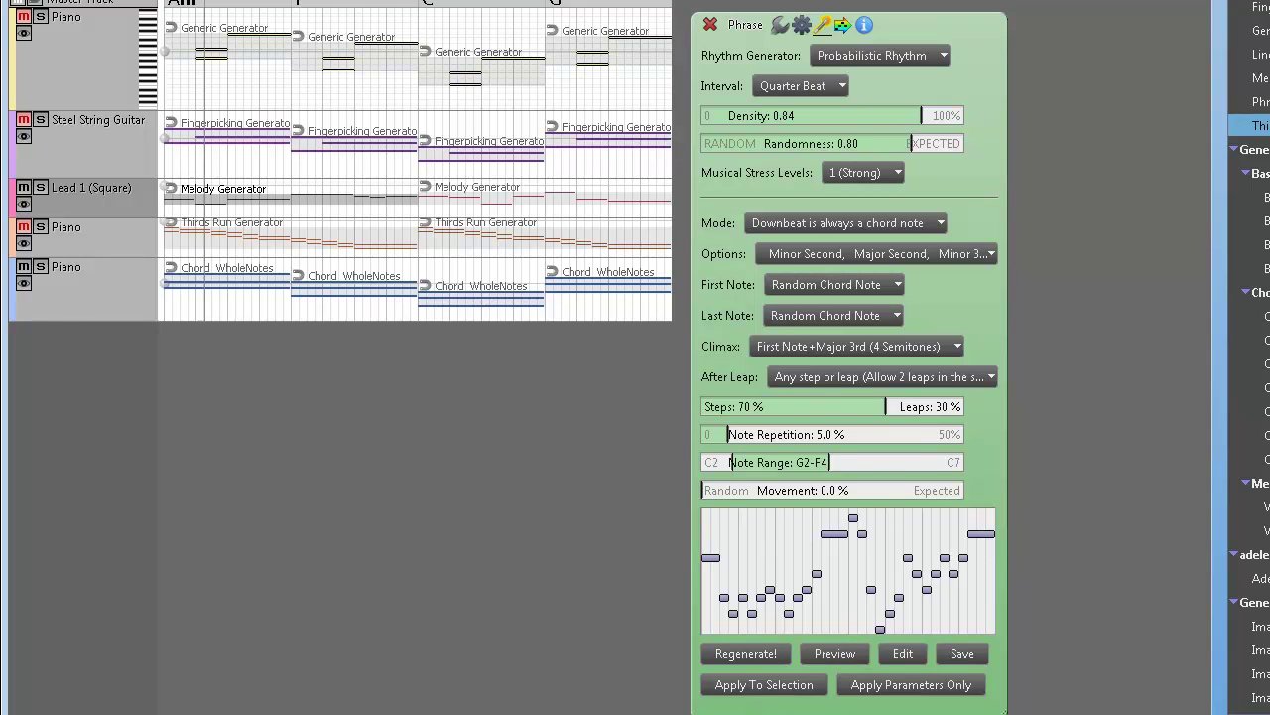
Step: Apply the quarter-beat melody, then set randomness 0.69, all leaps and 42.2% note repetition
click(776, 684)
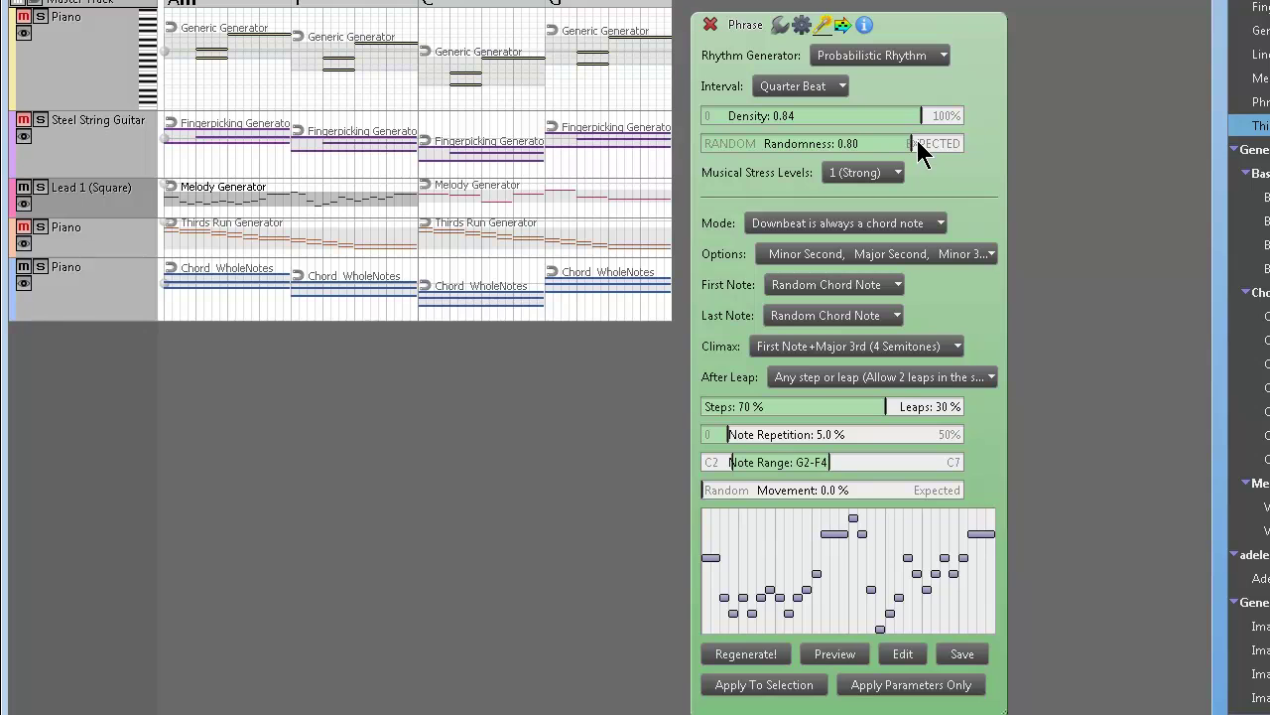
drag(918, 142, 884, 143)
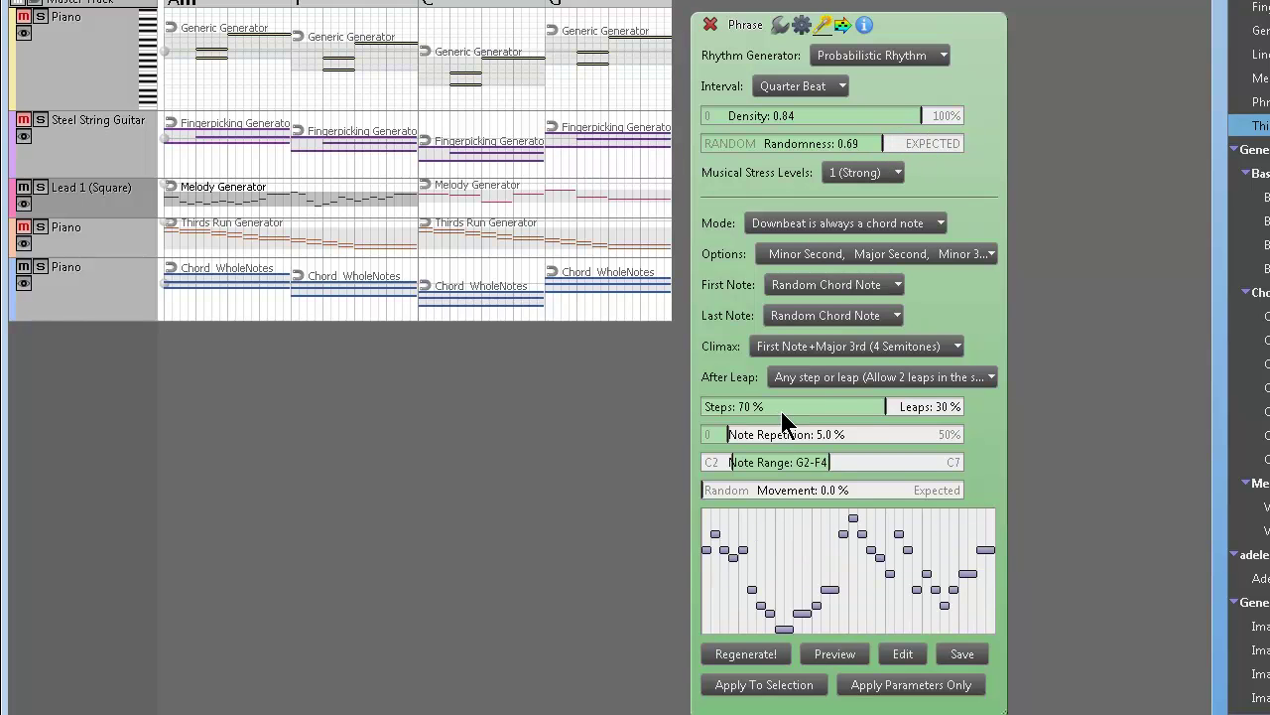
drag(809, 407, 700, 407)
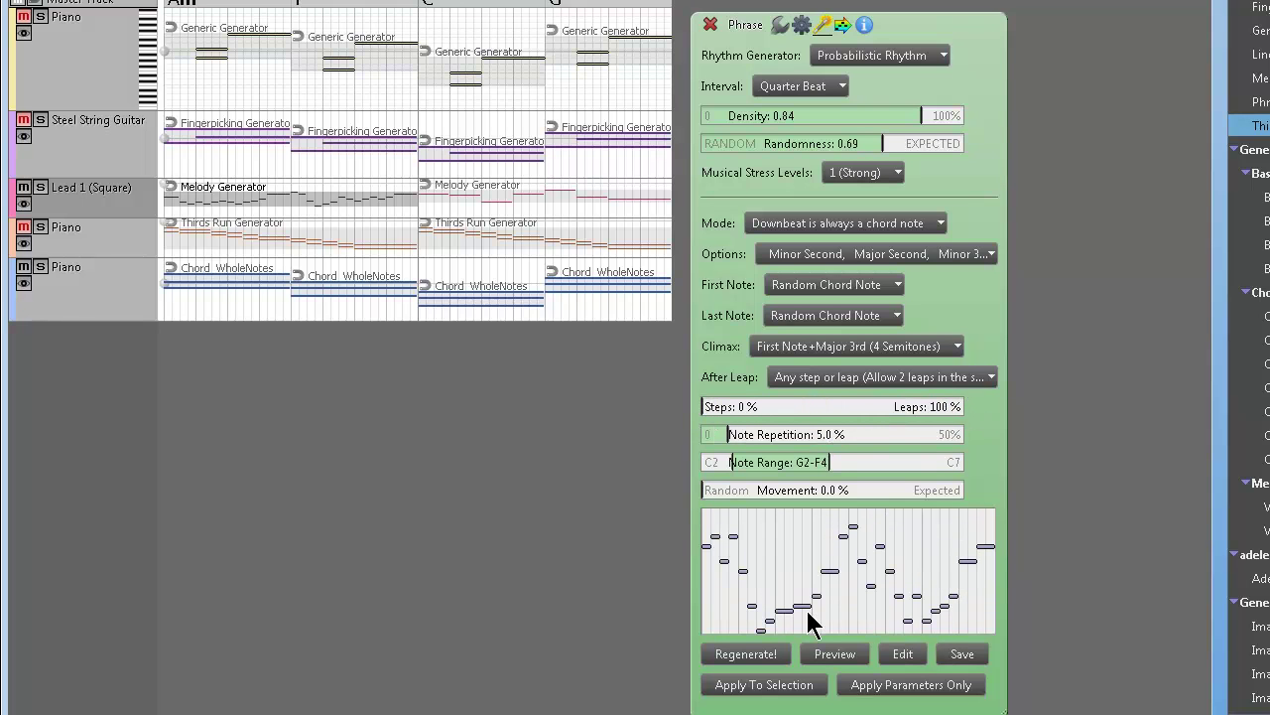
click(765, 435)
drag(781, 435, 921, 435)
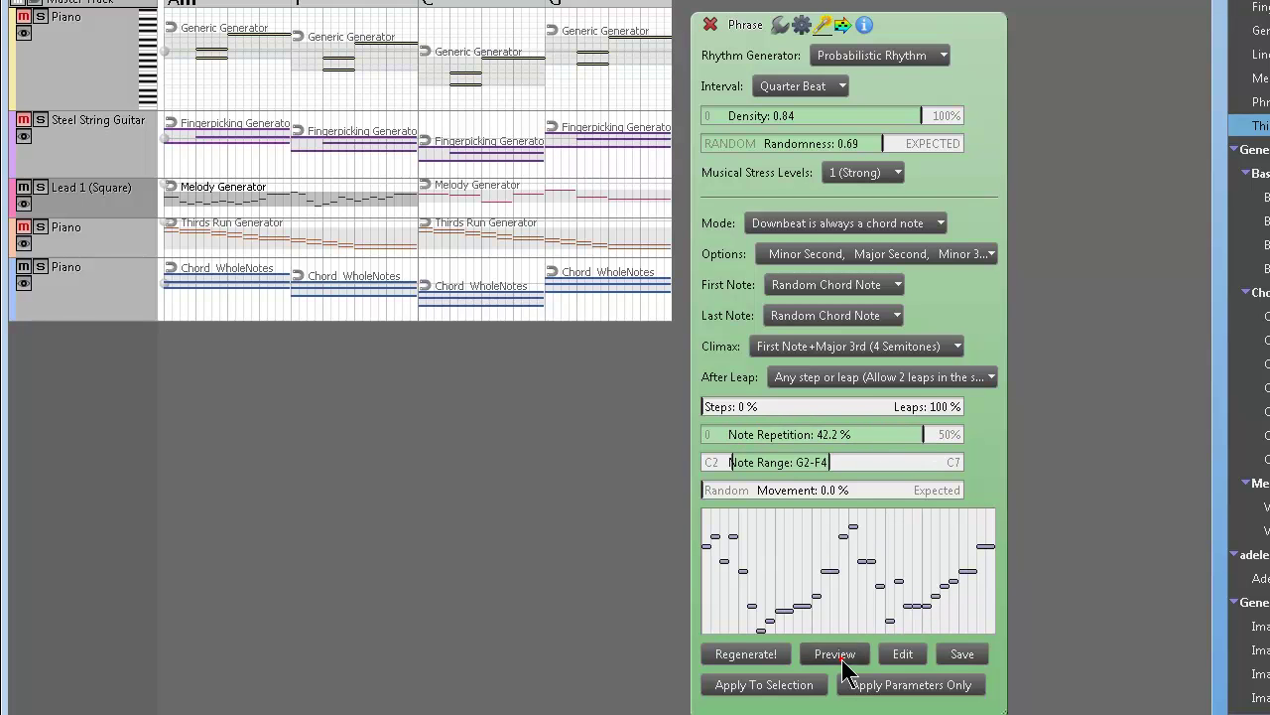
Step: Move the note range to D#5–D#6 and thin density to 0.35, previewing the melody
drag(770, 467, 830, 467)
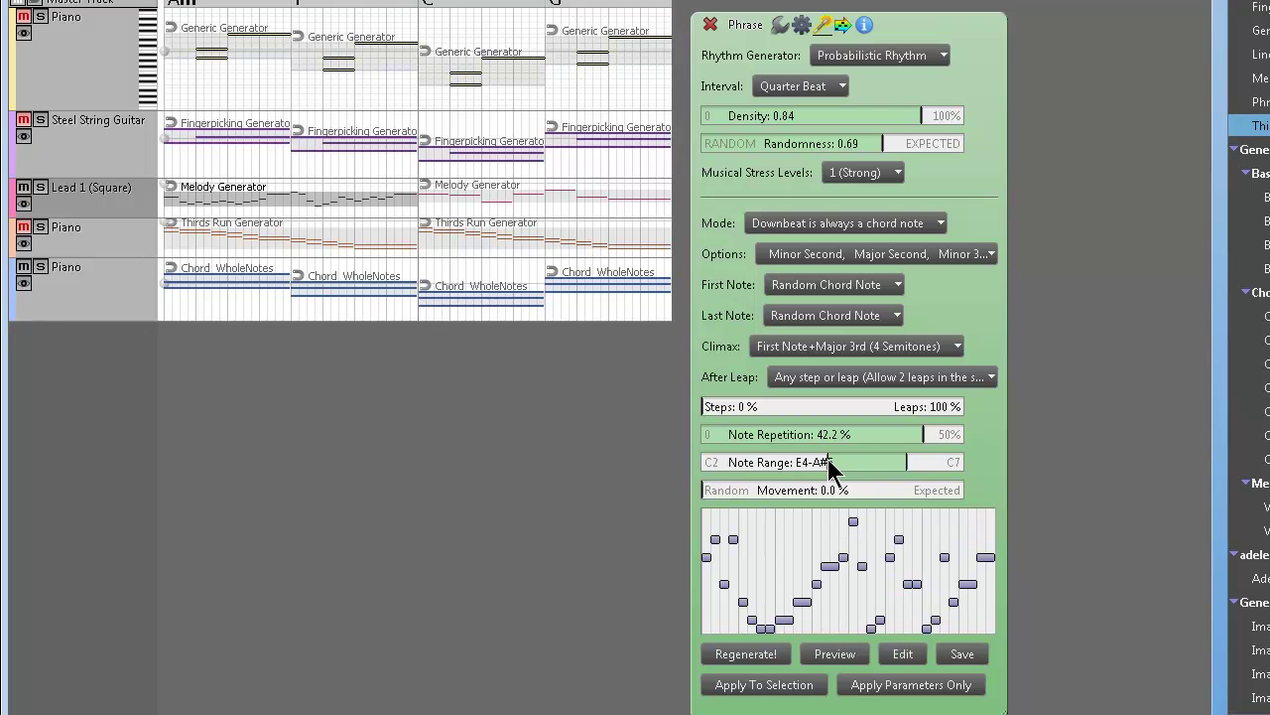
click(842, 660)
drag(866, 476, 876, 476)
drag(912, 115, 794, 116)
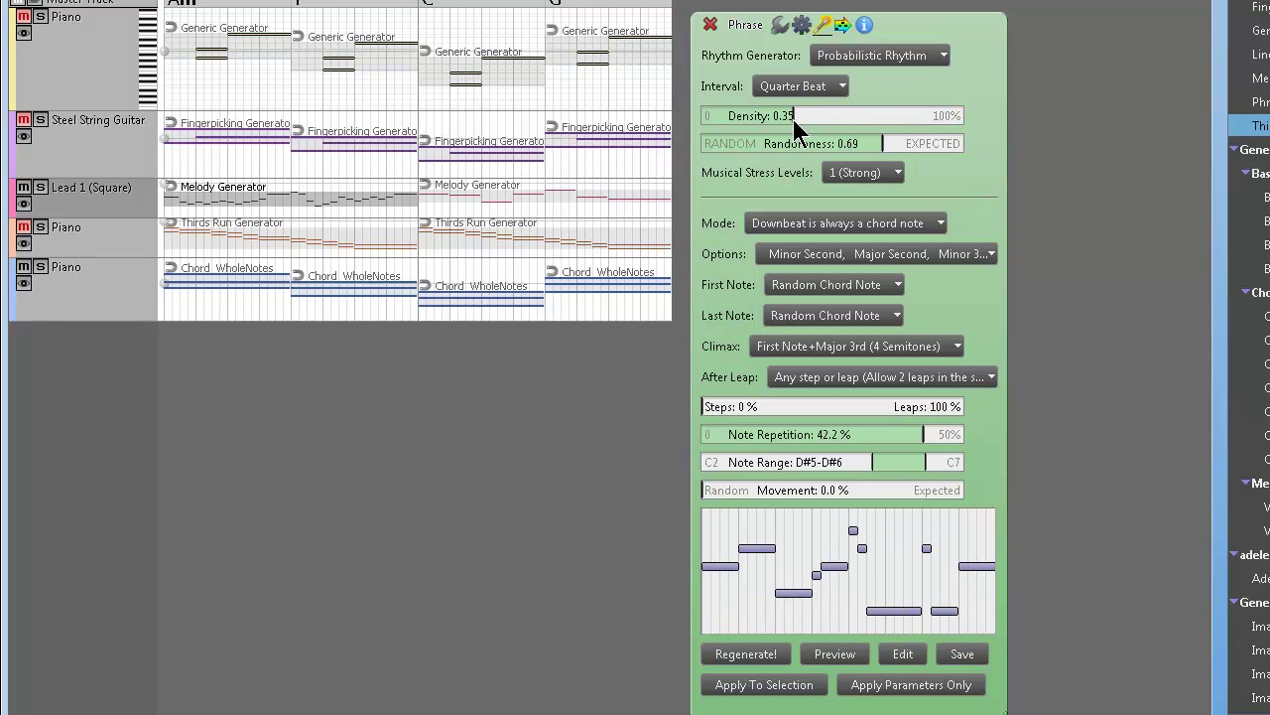
click(843, 657)
Step: Switch the Lead rhythm to Schillinger's Interference with Quarter Beat pulse width and durations 6 and 10
click(921, 58)
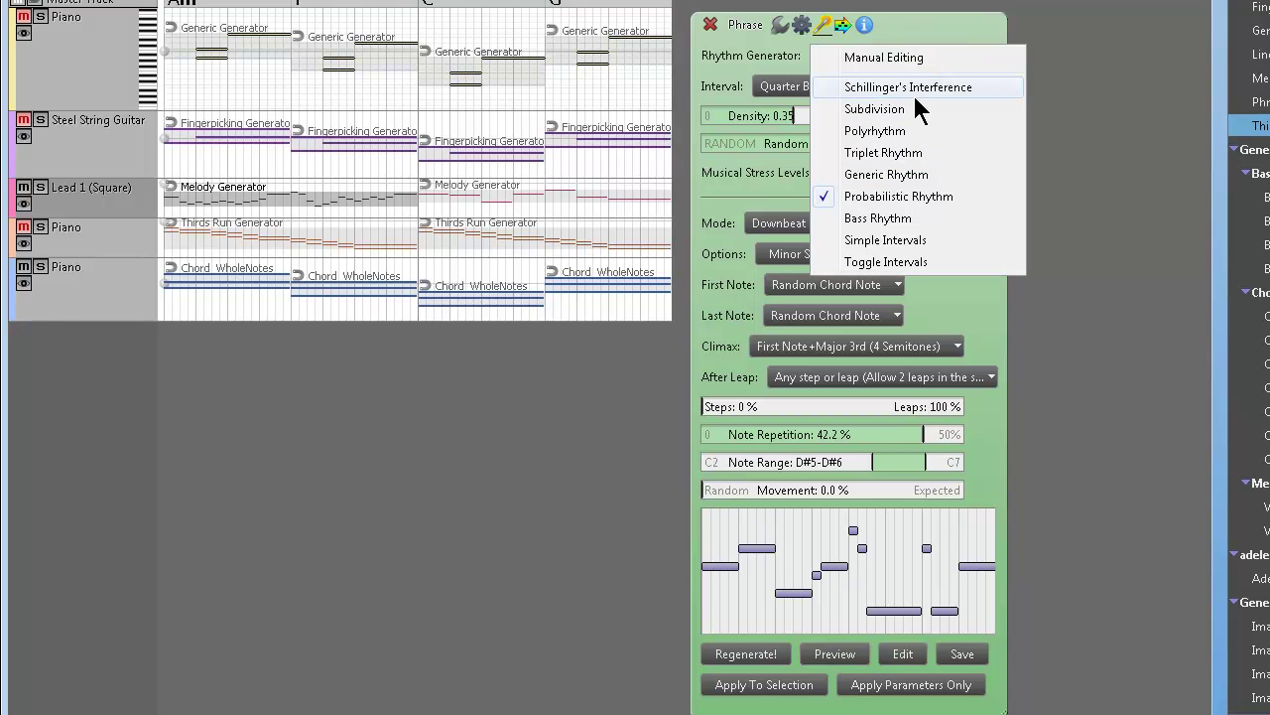
click(914, 90)
click(751, 62)
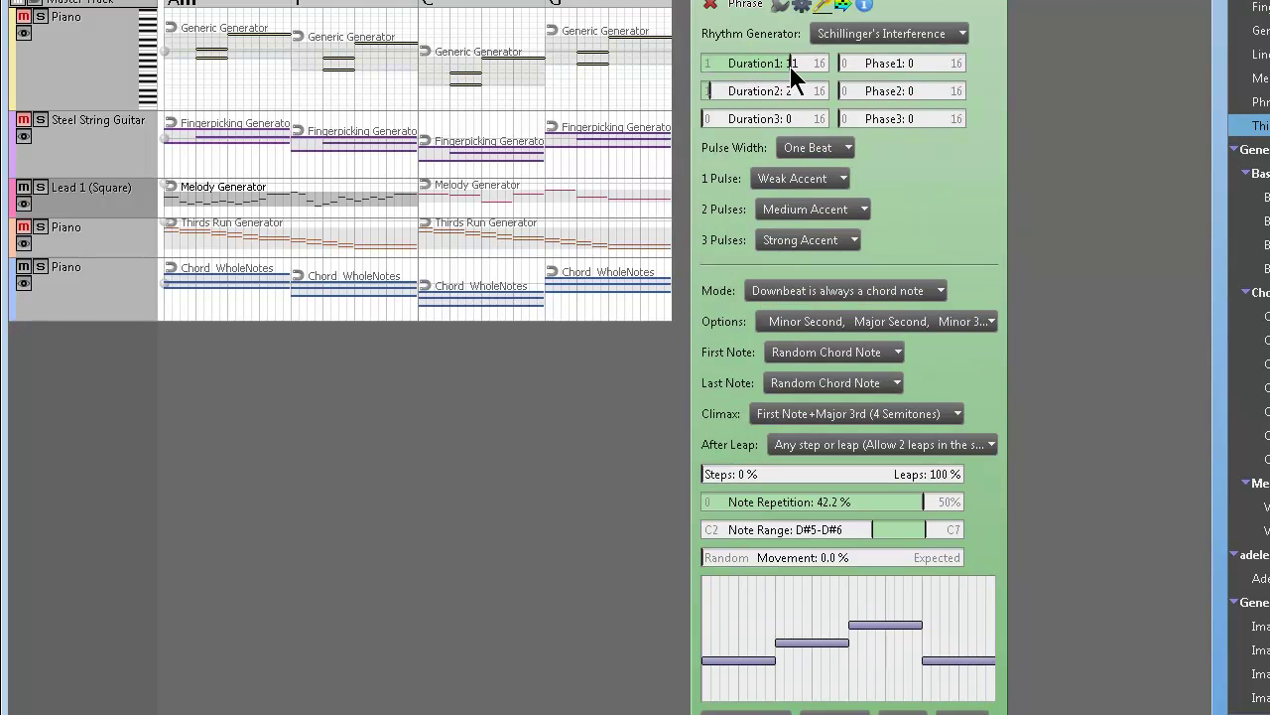
click(791, 147)
click(833, 194)
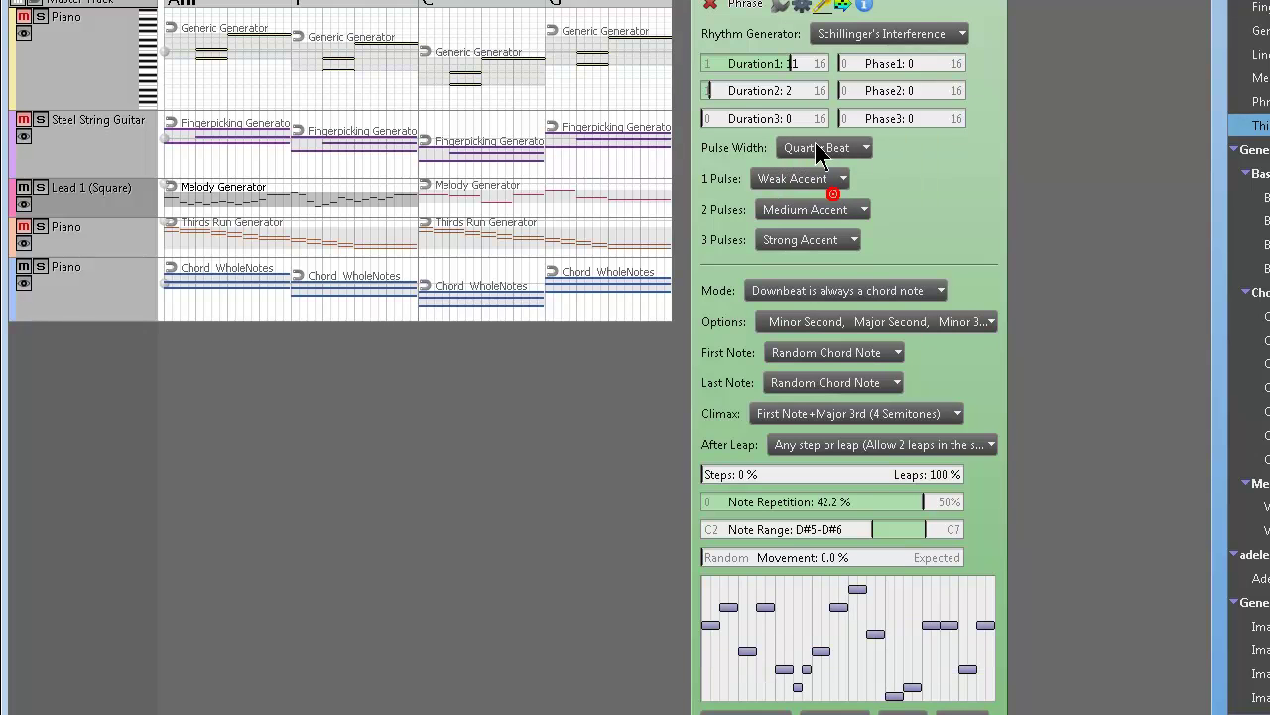
click(752, 62)
drag(734, 90, 775, 119)
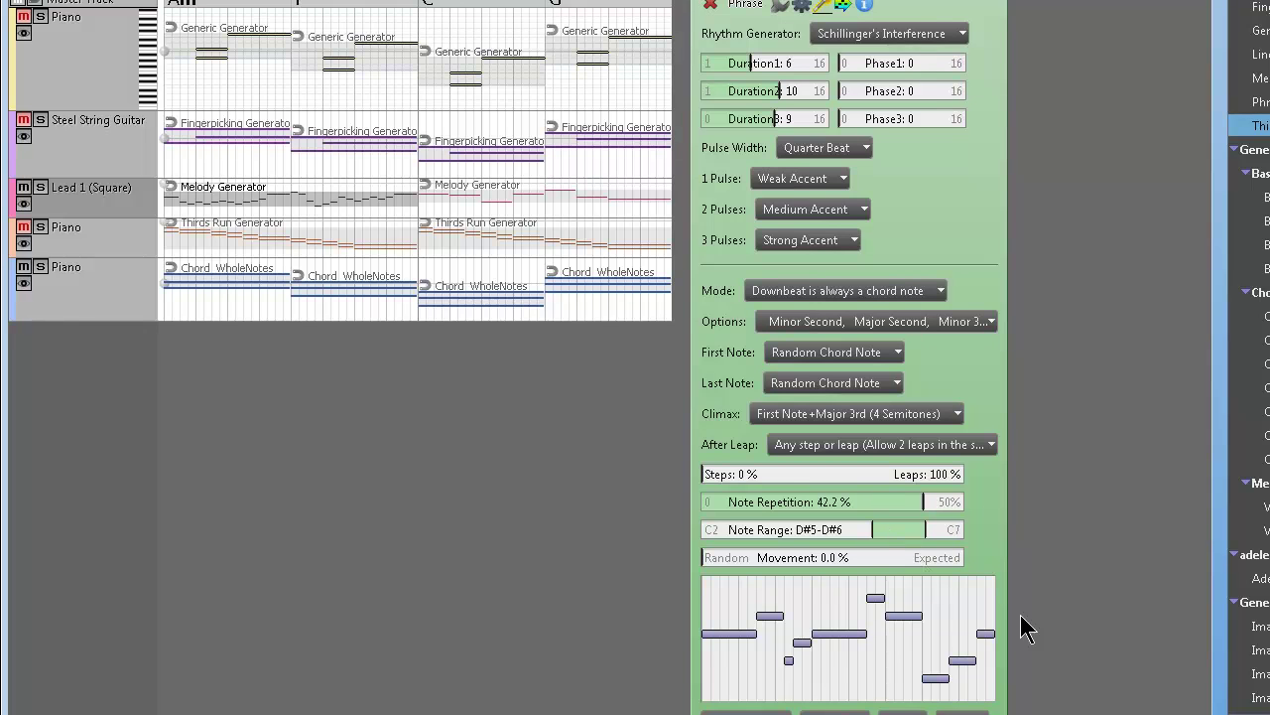
Step: Narrow the note range to G3–F5 and give single and double pulses Strong Accent
drag(890, 530, 817, 530)
drag(910, 530, 884, 530)
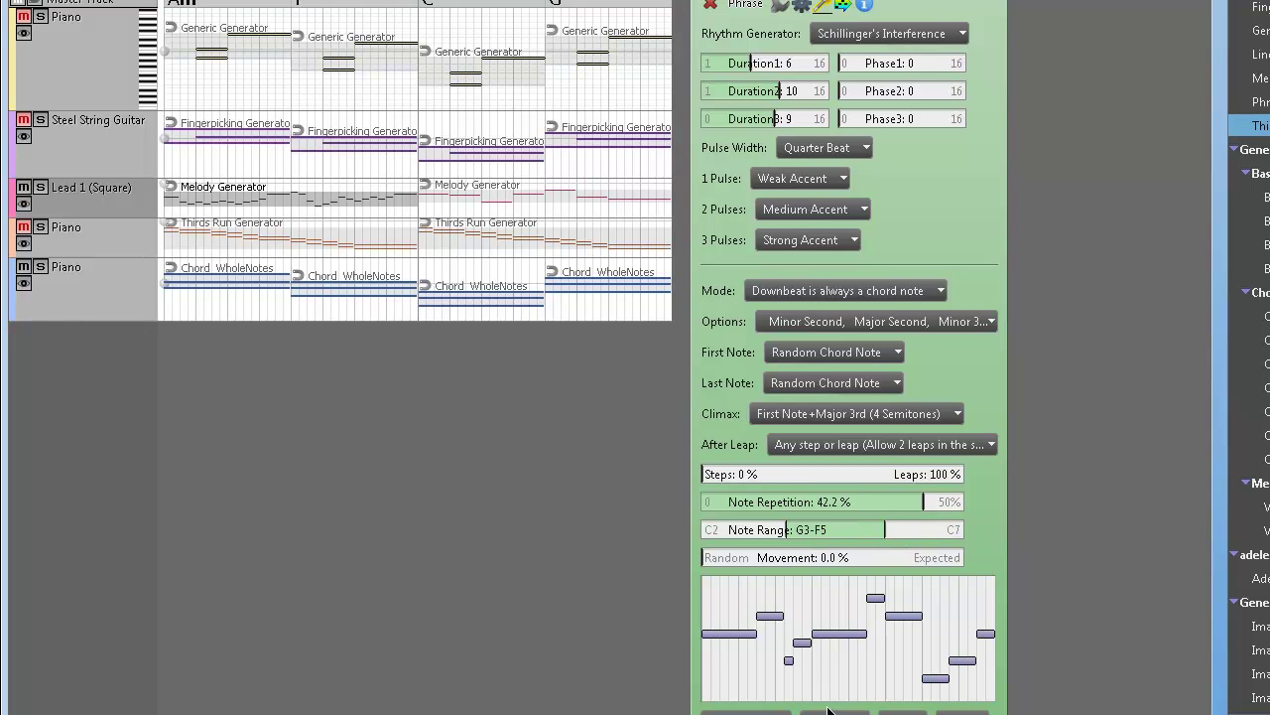
click(824, 180)
click(839, 204)
click(819, 206)
click(825, 222)
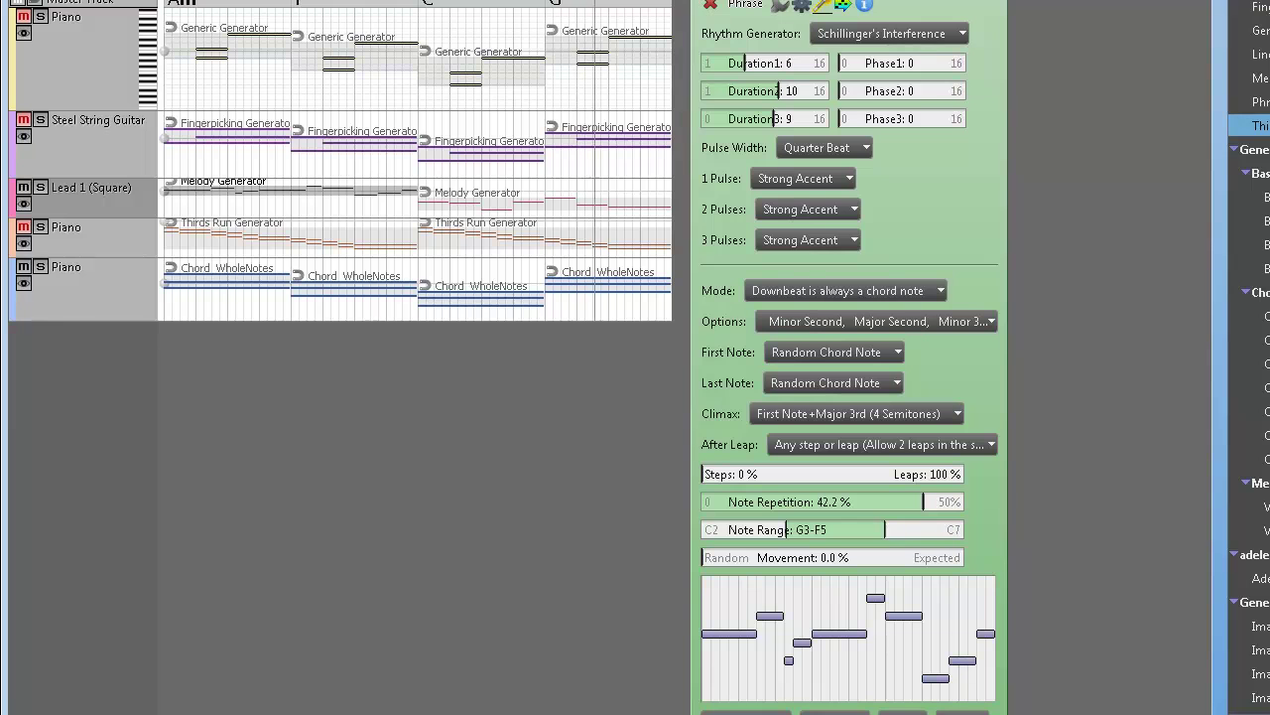
Step: Give the second Lead phrase a Schillinger's Interference rhythm with durations 9 and 8
click(508, 203)
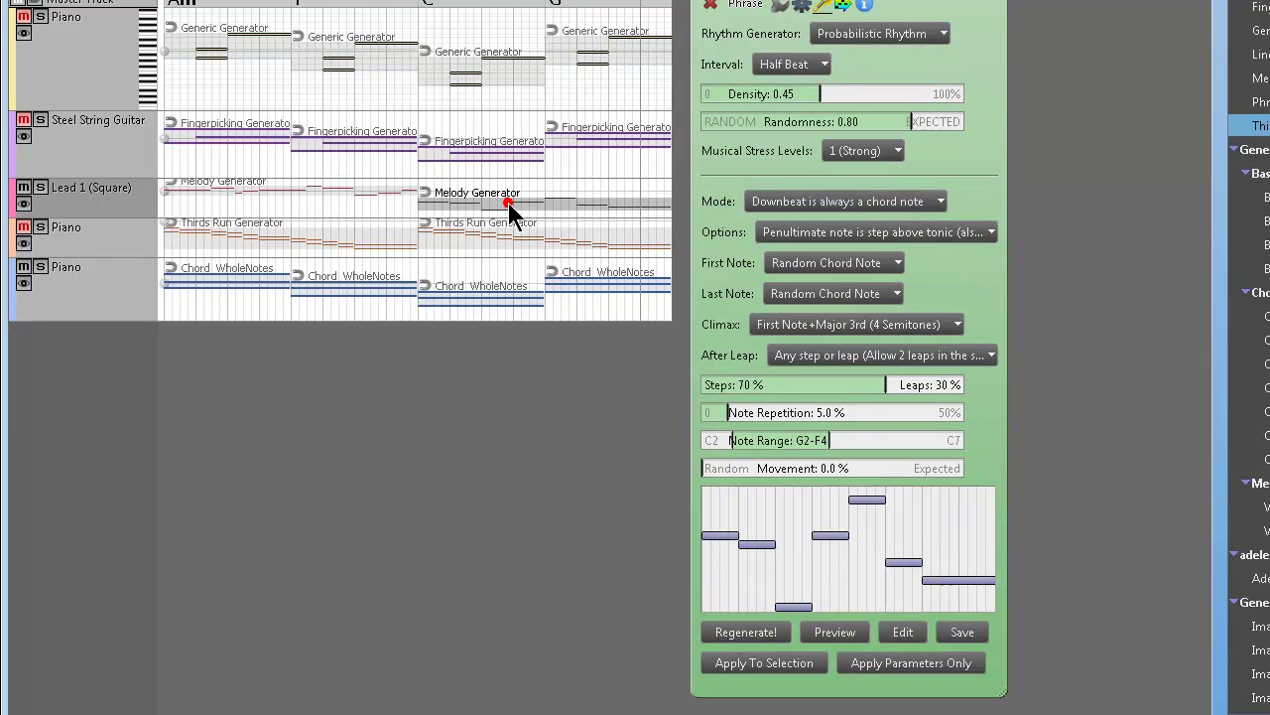
click(937, 33)
click(906, 62)
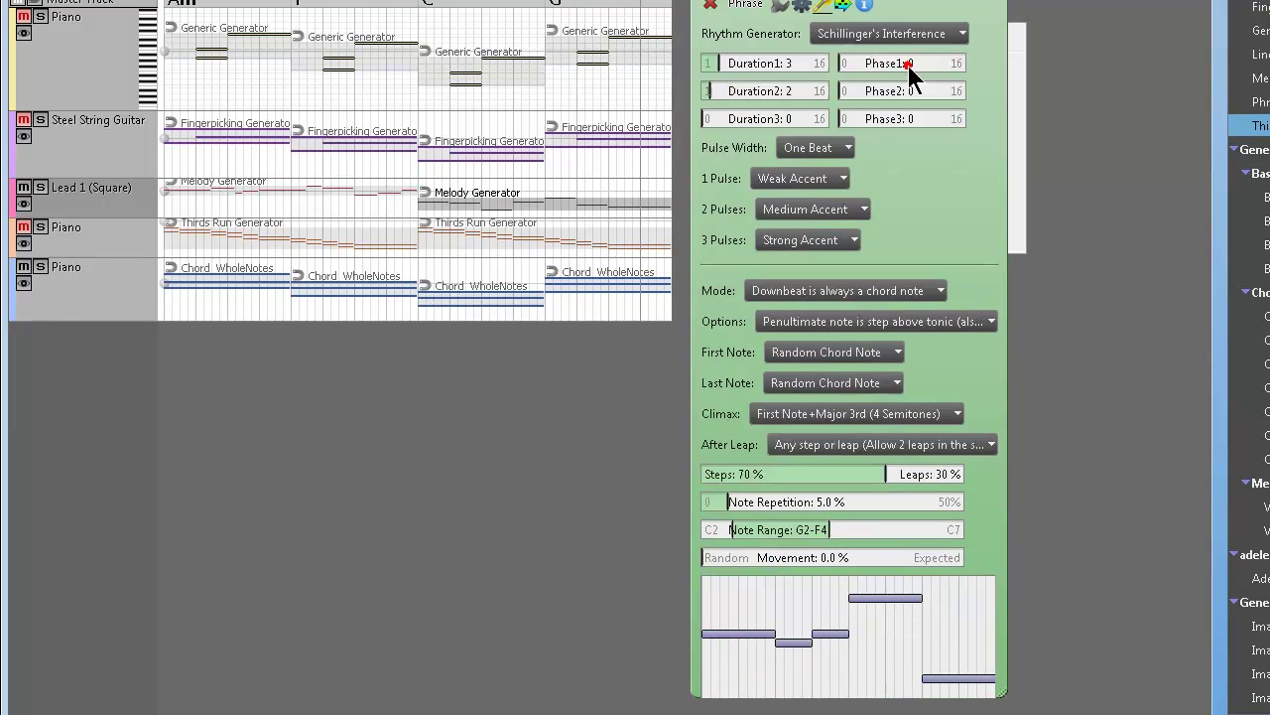
click(772, 62)
click(764, 91)
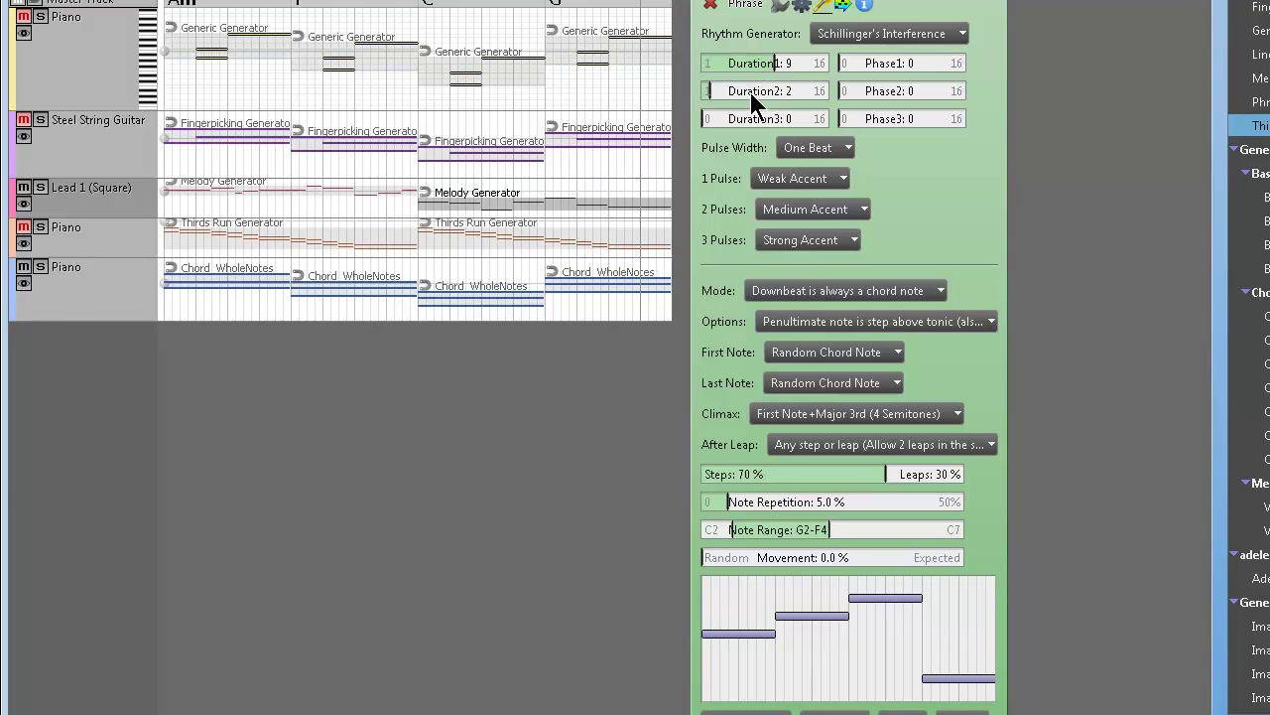
Step: Set its pulse width to Quarter Beat and phase 7, then play from the first phrase
click(809, 147)
click(832, 172)
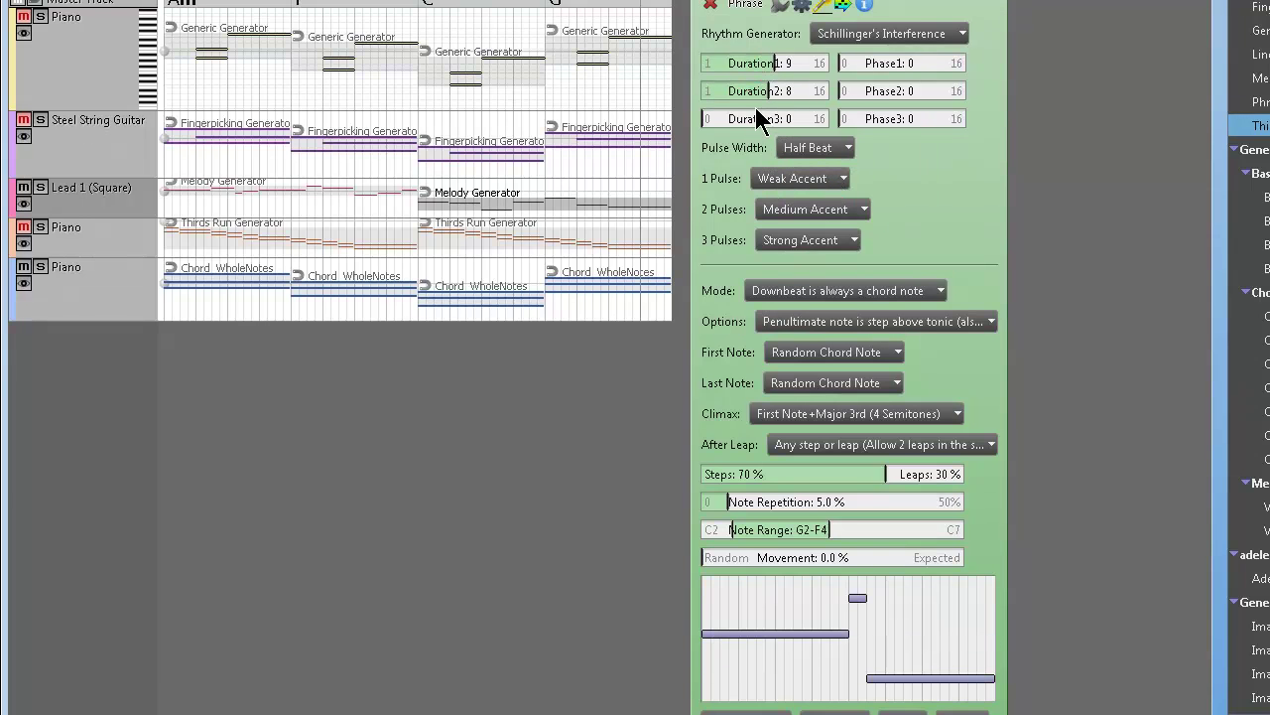
click(811, 147)
click(842, 172)
click(882, 63)
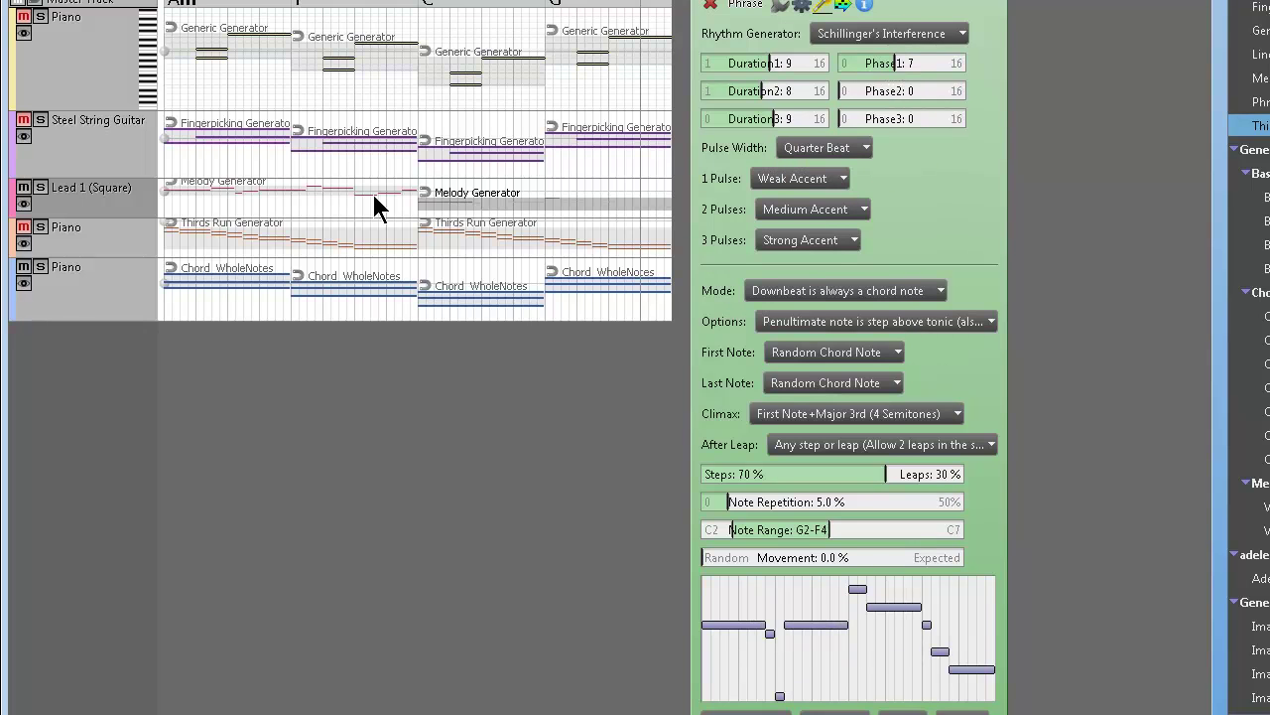
click(311, 187)
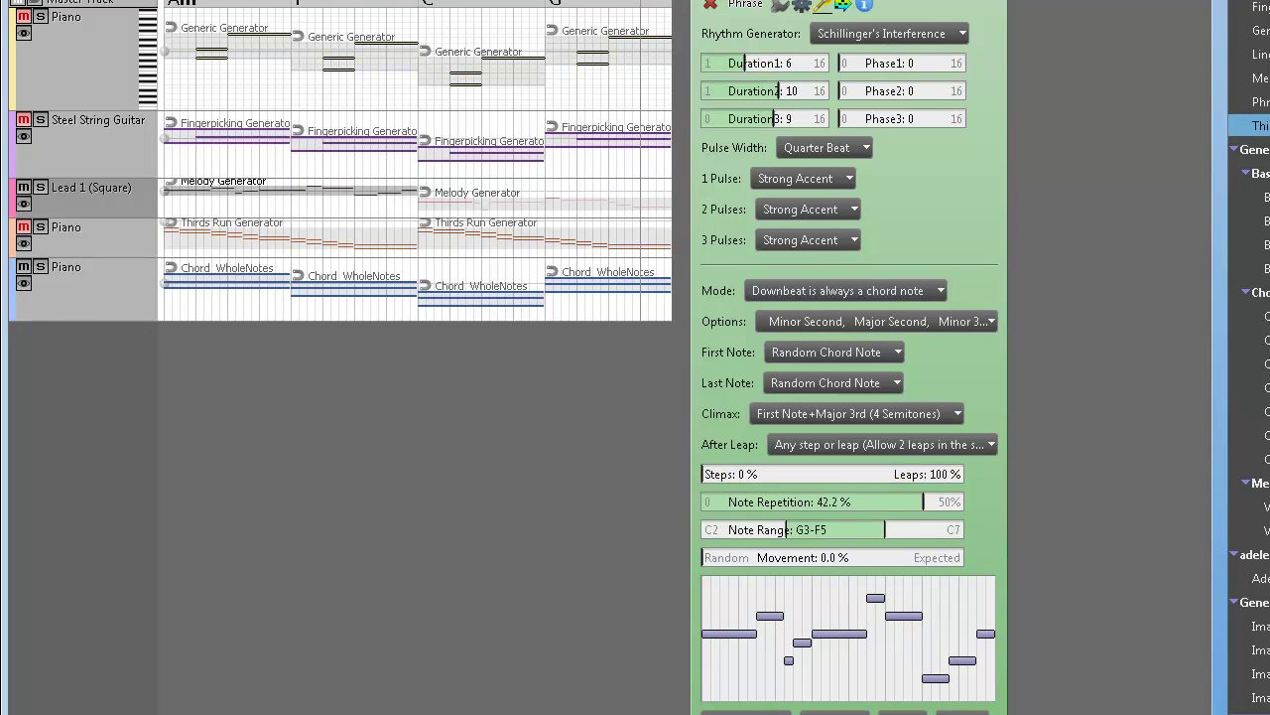
key(space)
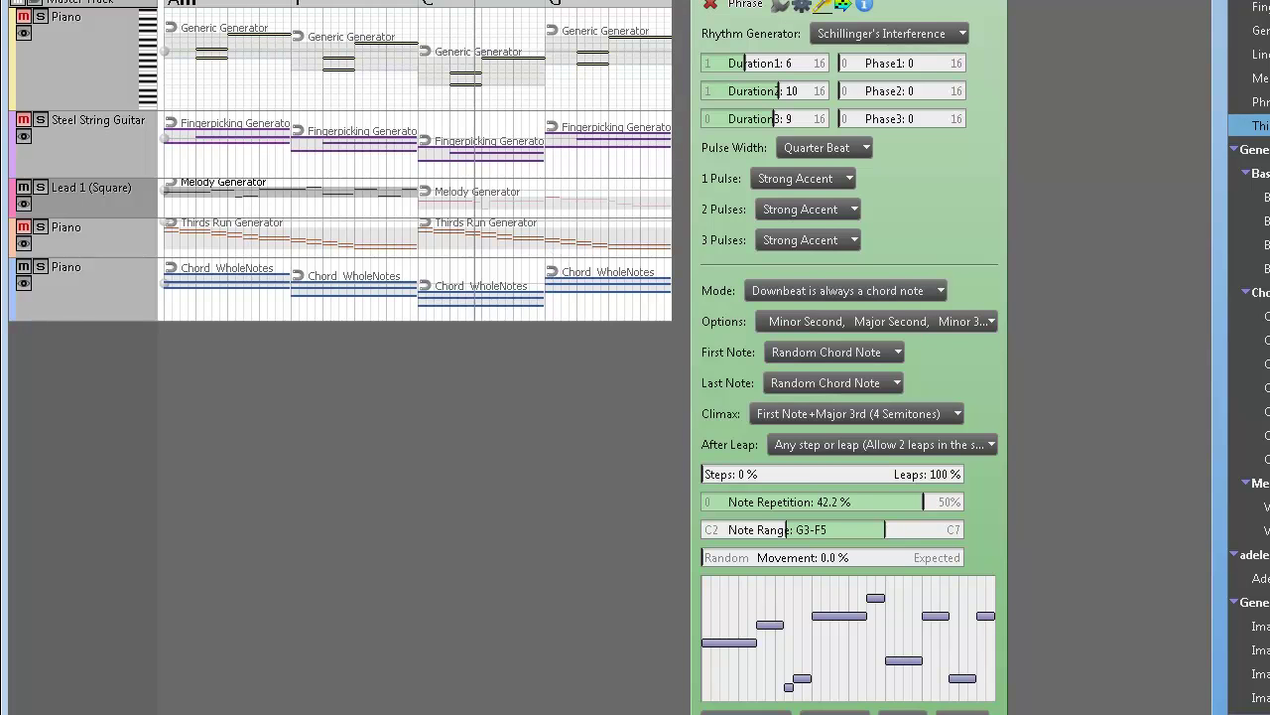
Step: Give the second Lead phrase strong accents and a 14-subdivision Subdivision rhythm, and apply it
click(572, 201)
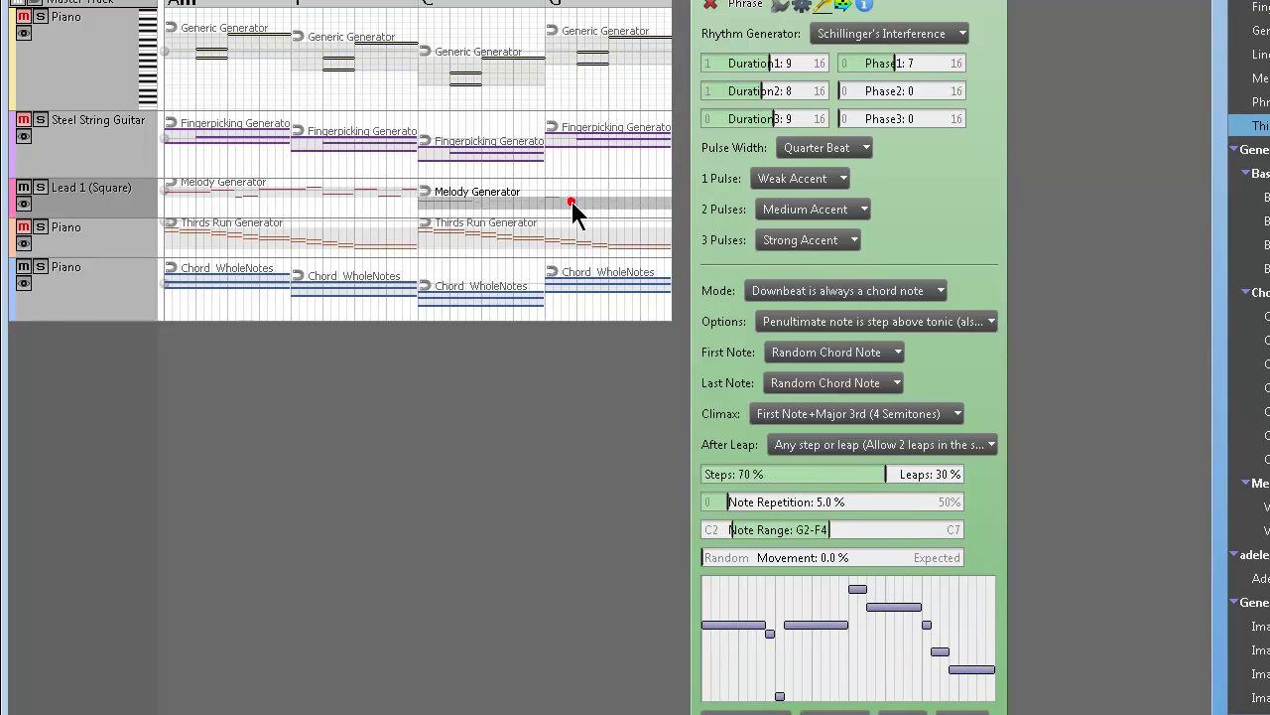
click(828, 178)
click(847, 202)
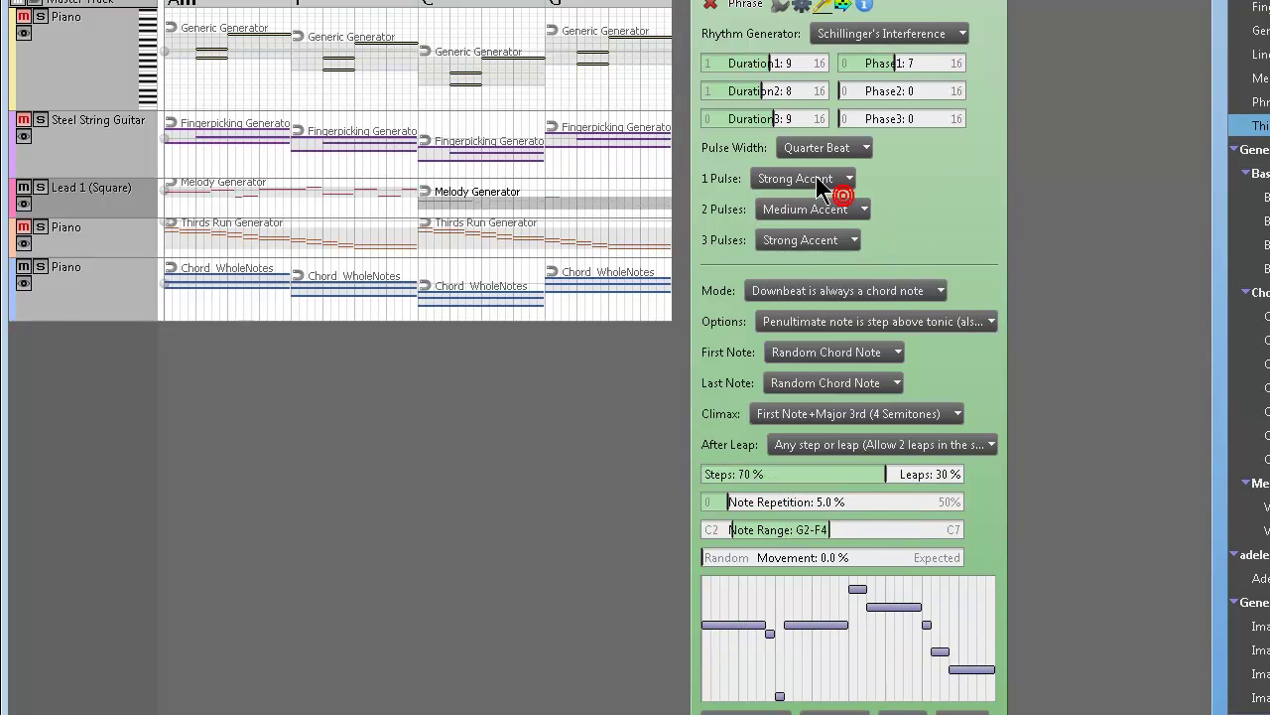
click(835, 209)
click(848, 238)
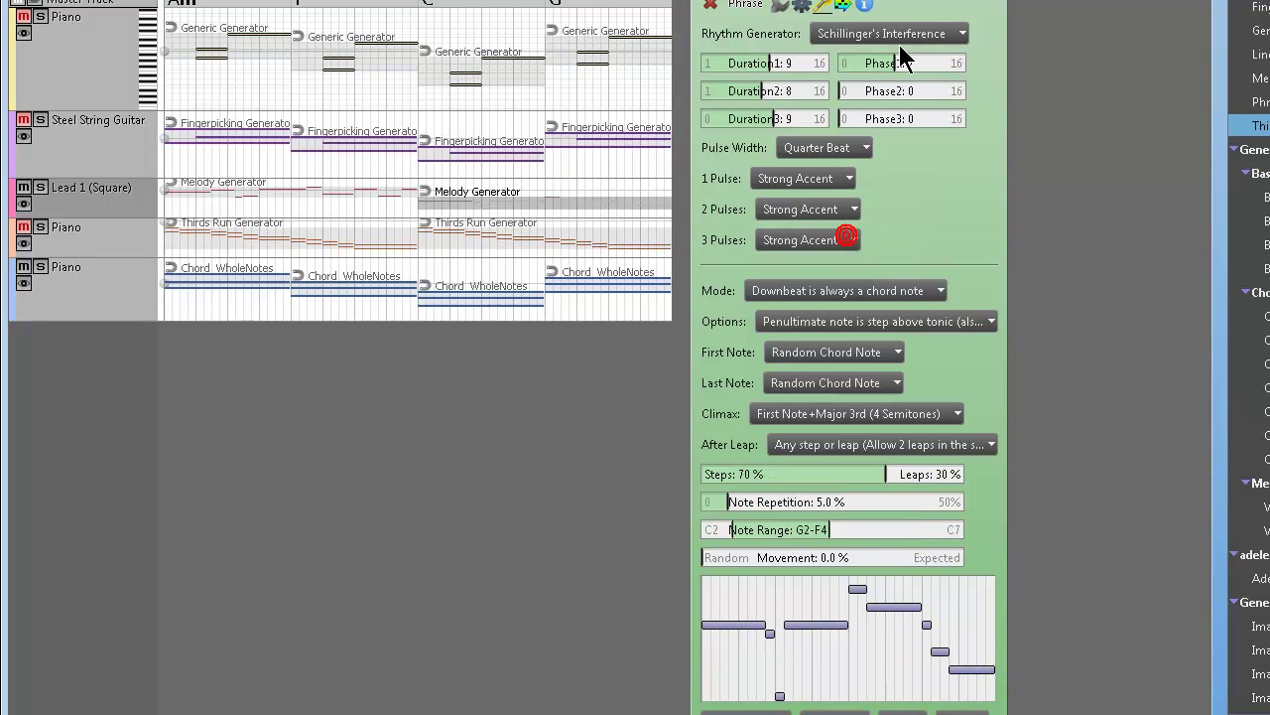
click(960, 38)
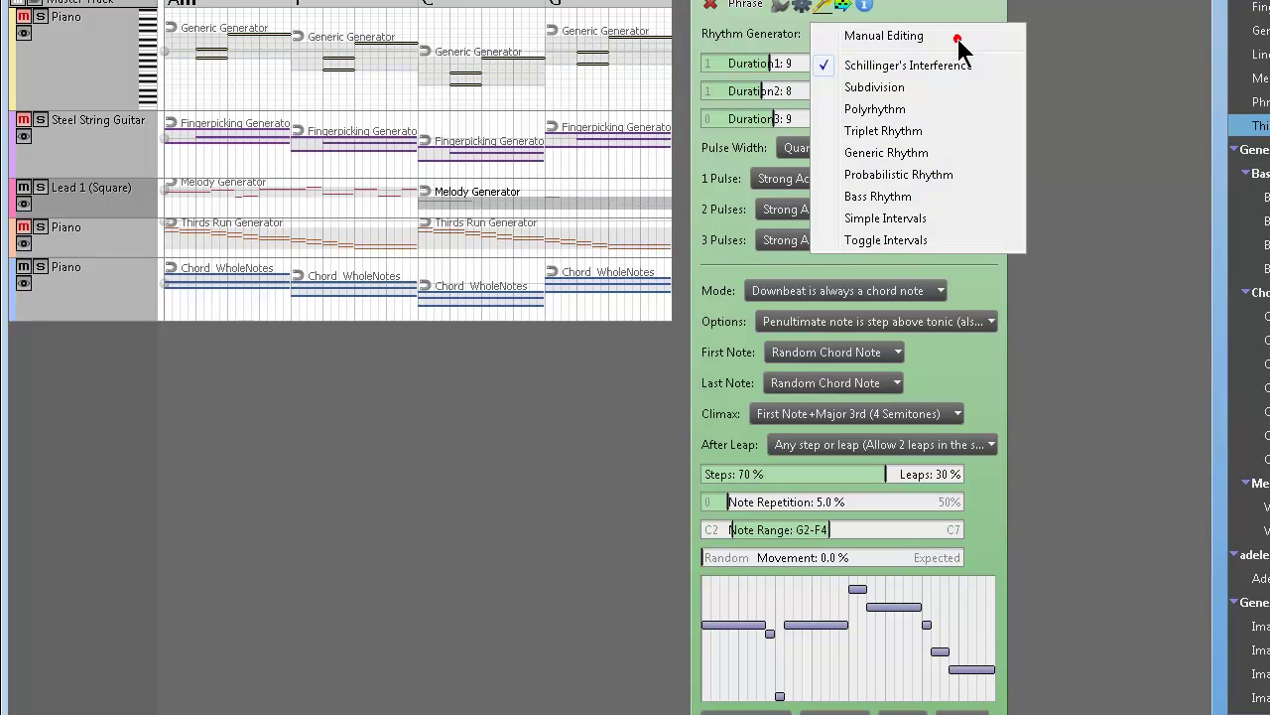
click(911, 91)
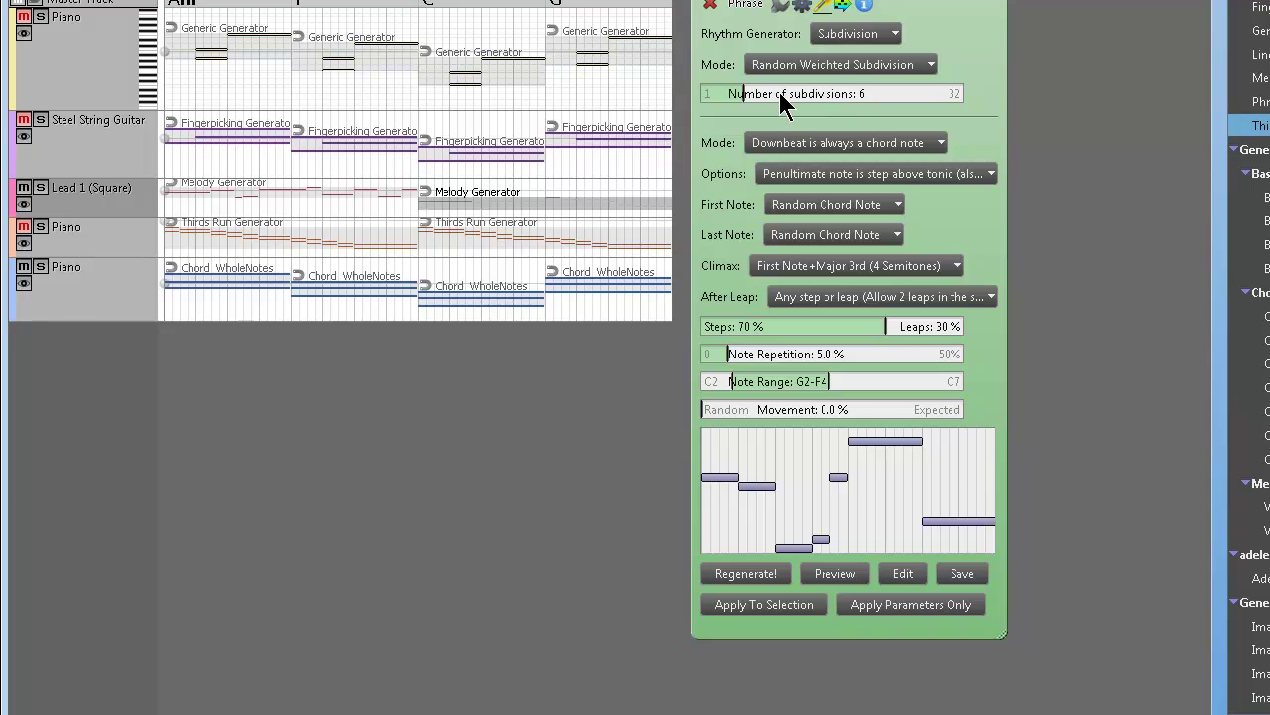
drag(781, 94, 813, 95)
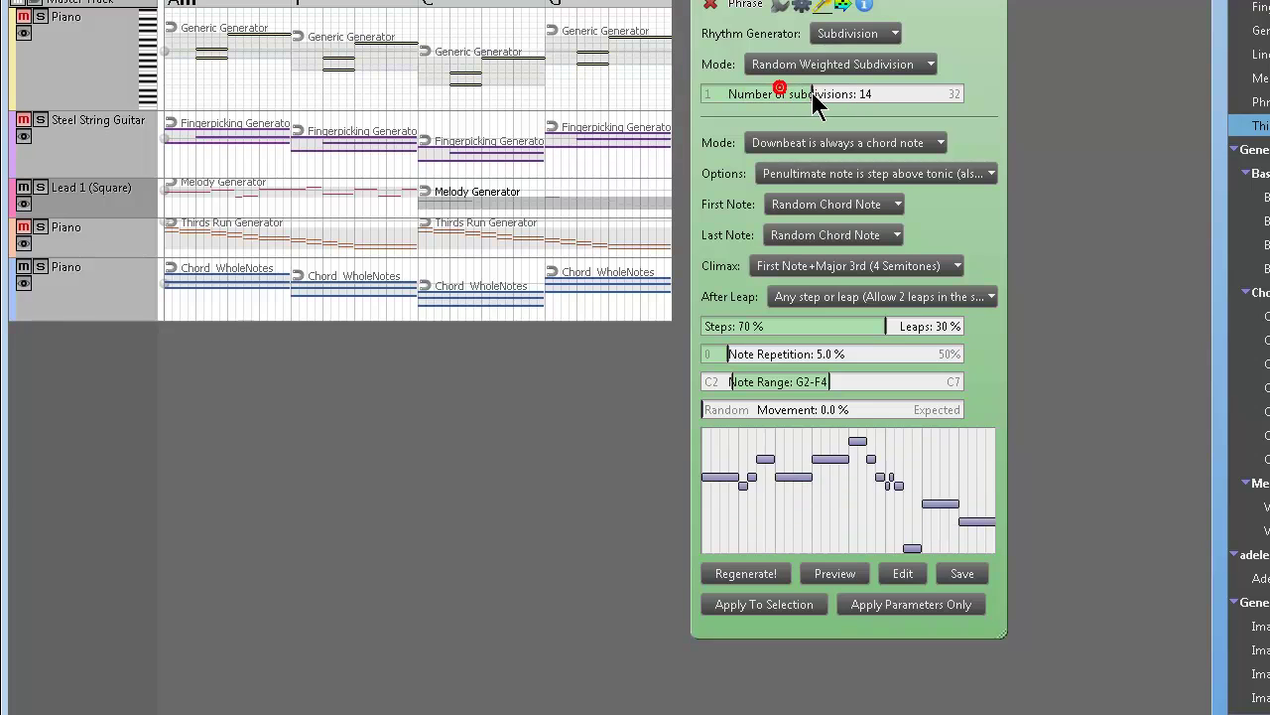
click(752, 604)
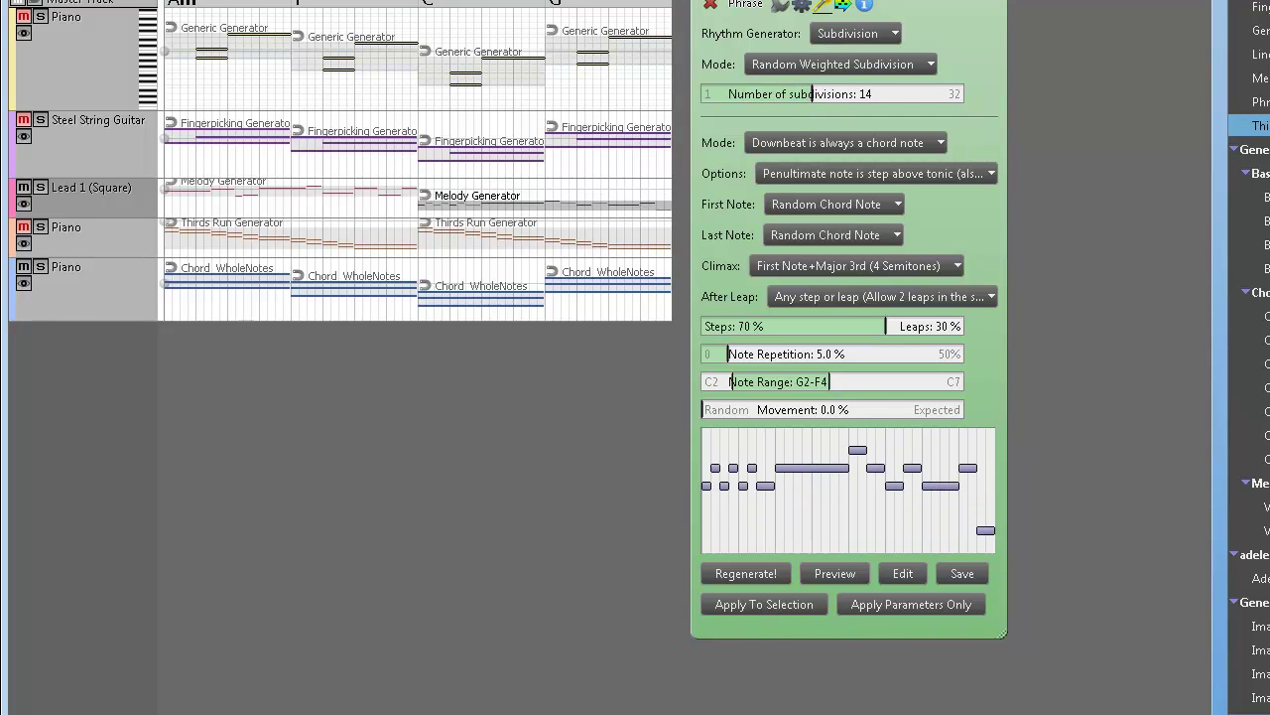
Step: Apply the same 14-subdivision Subdivision rhythm to the first Lead phrase
click(305, 194)
click(893, 34)
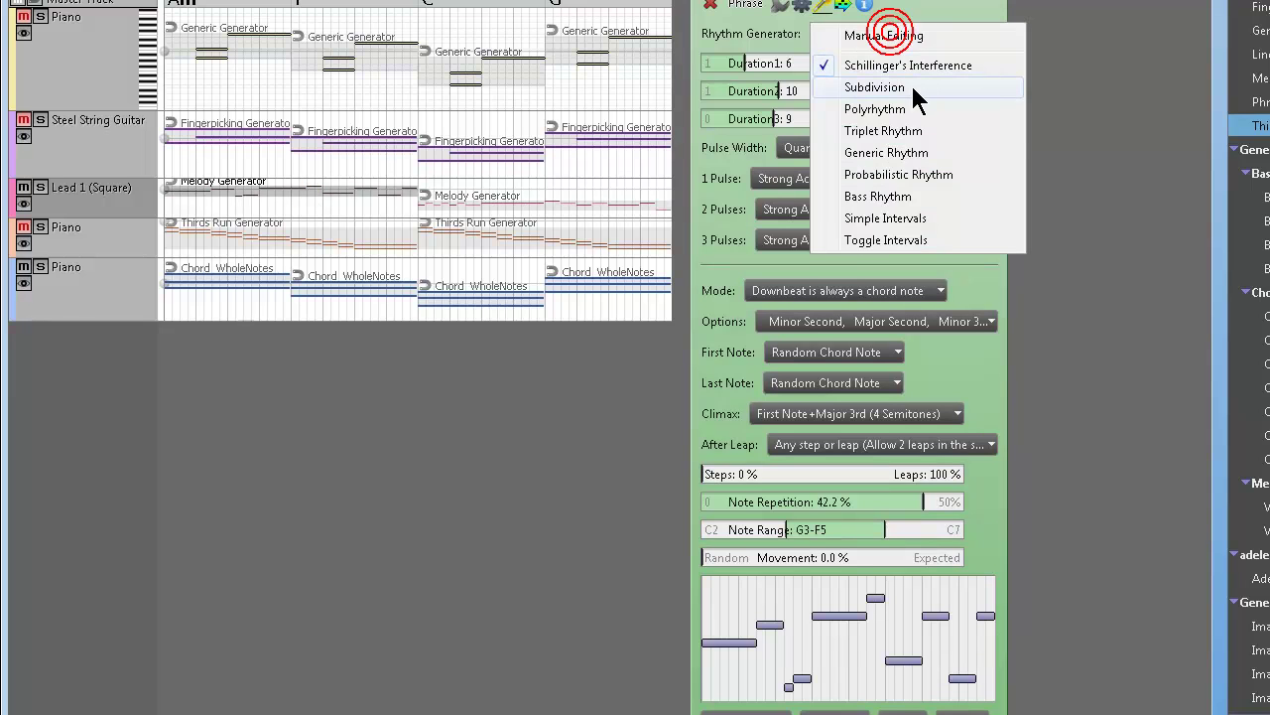
click(874, 88)
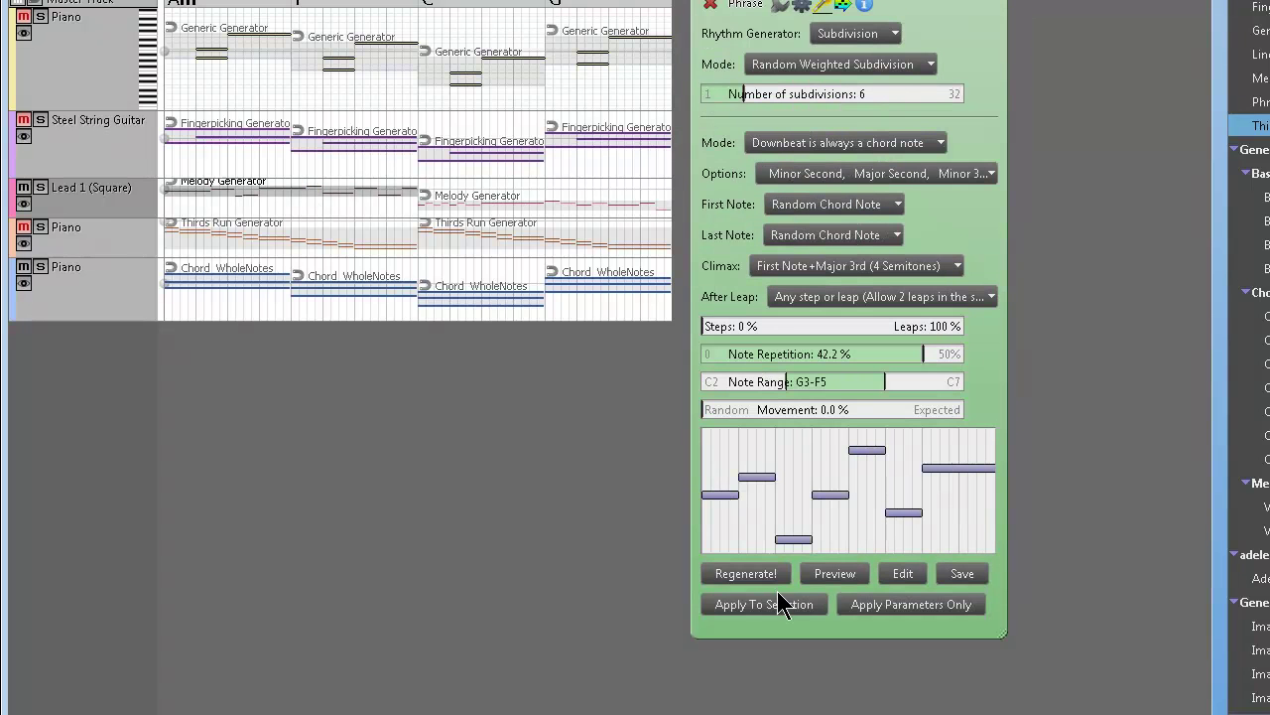
drag(767, 96, 812, 95)
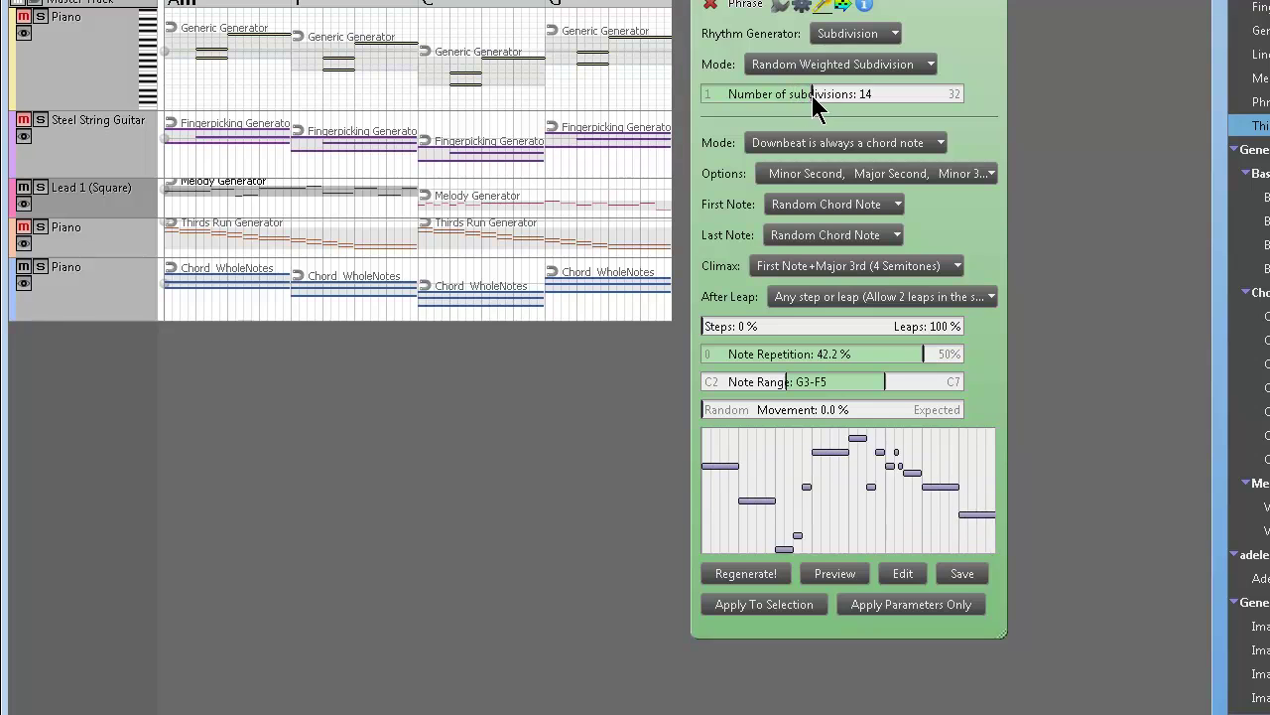
click(776, 605)
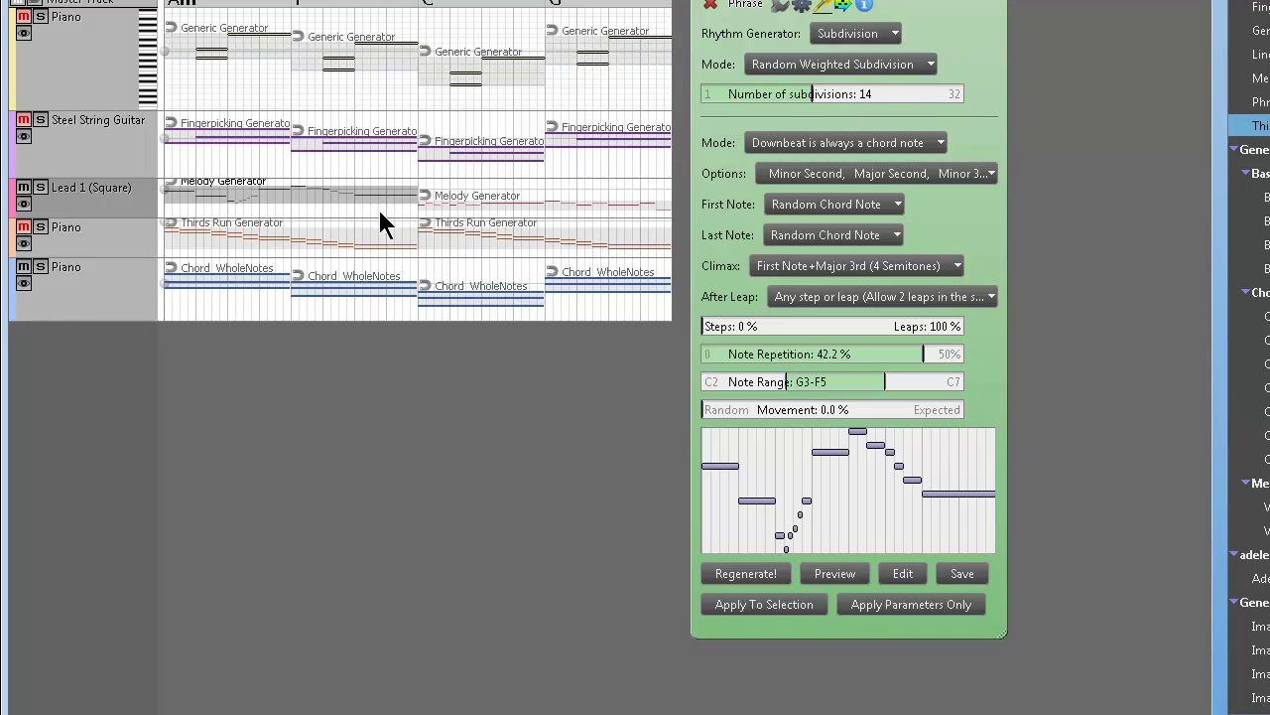
Step: Compare both phrases' settings, then regenerate and apply new notes to the first phrase
click(500, 200)
click(481, 202)
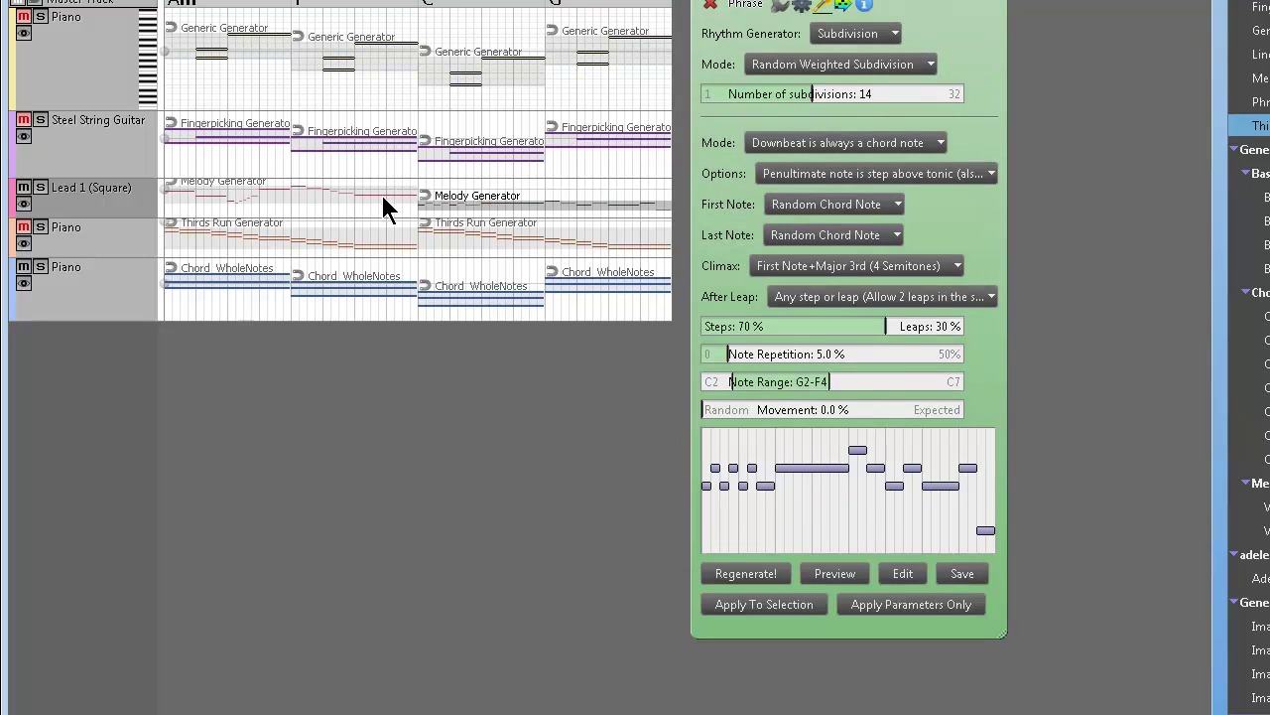
click(382, 194)
click(473, 208)
click(310, 201)
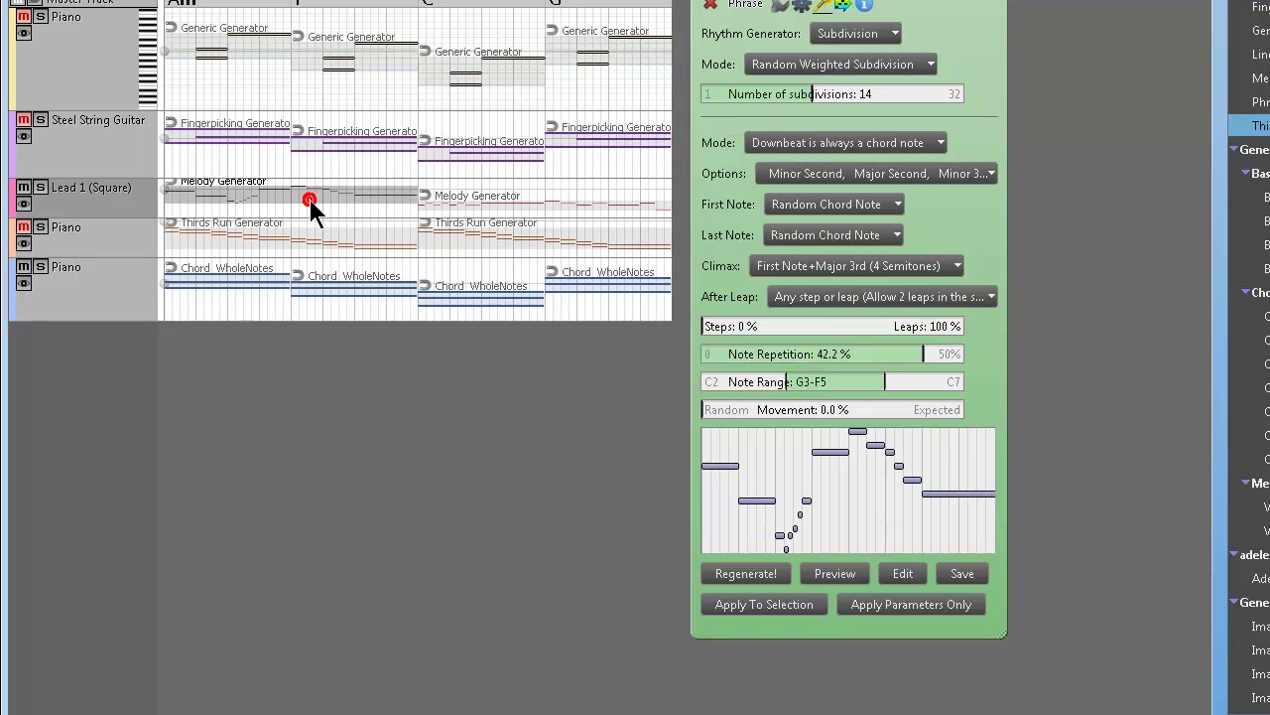
click(770, 576)
click(768, 601)
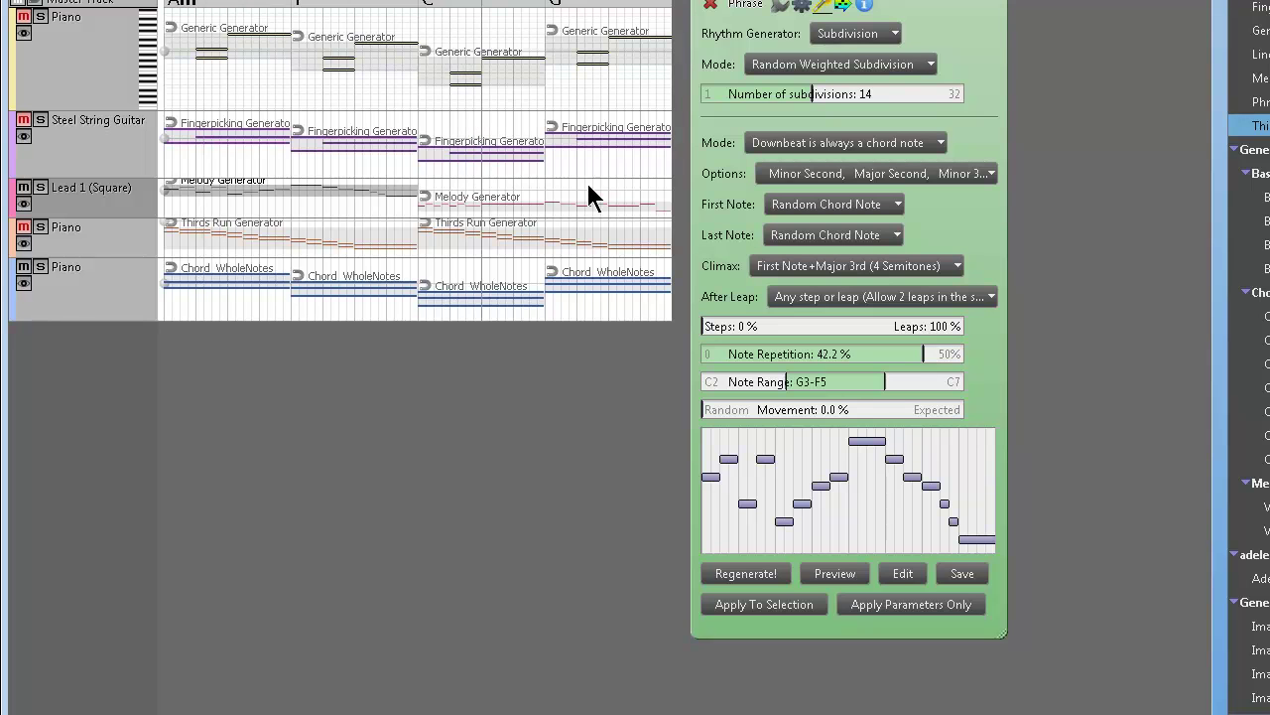
Step: Give the second Lead phrase a Polyrhythm with divisions 7 and 4, more beats, and regenerate
click(562, 212)
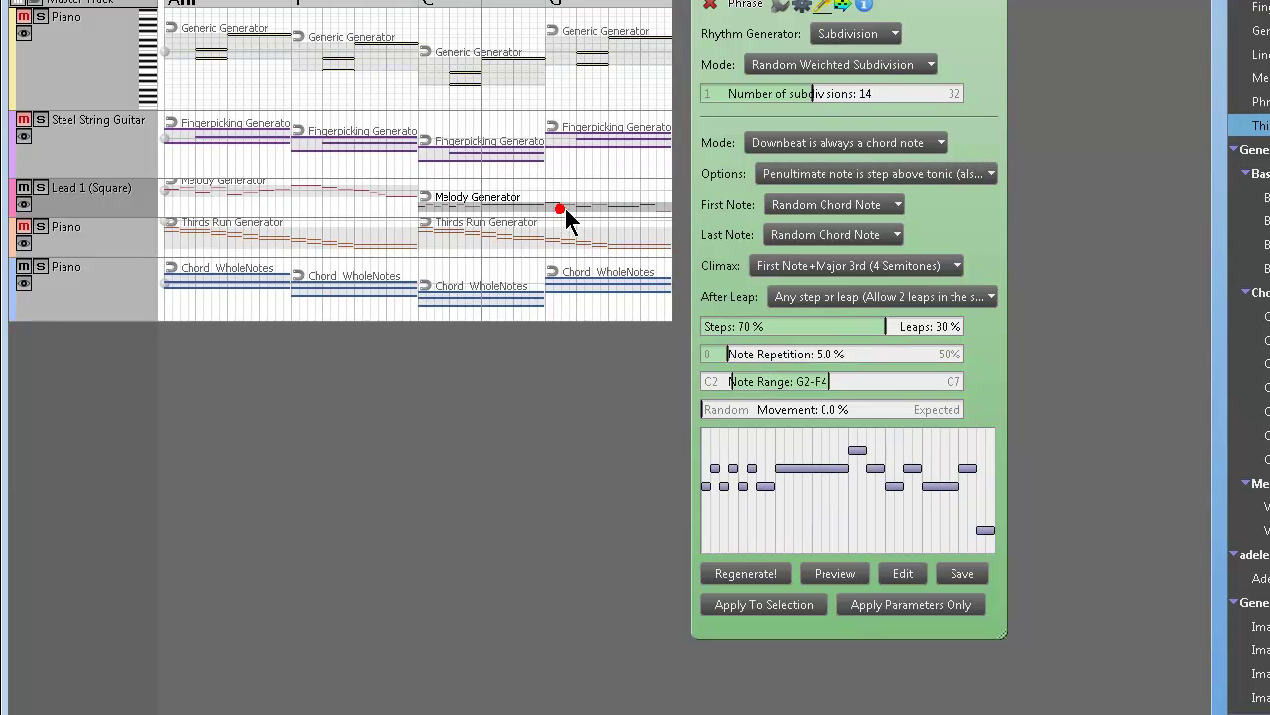
click(889, 36)
click(873, 109)
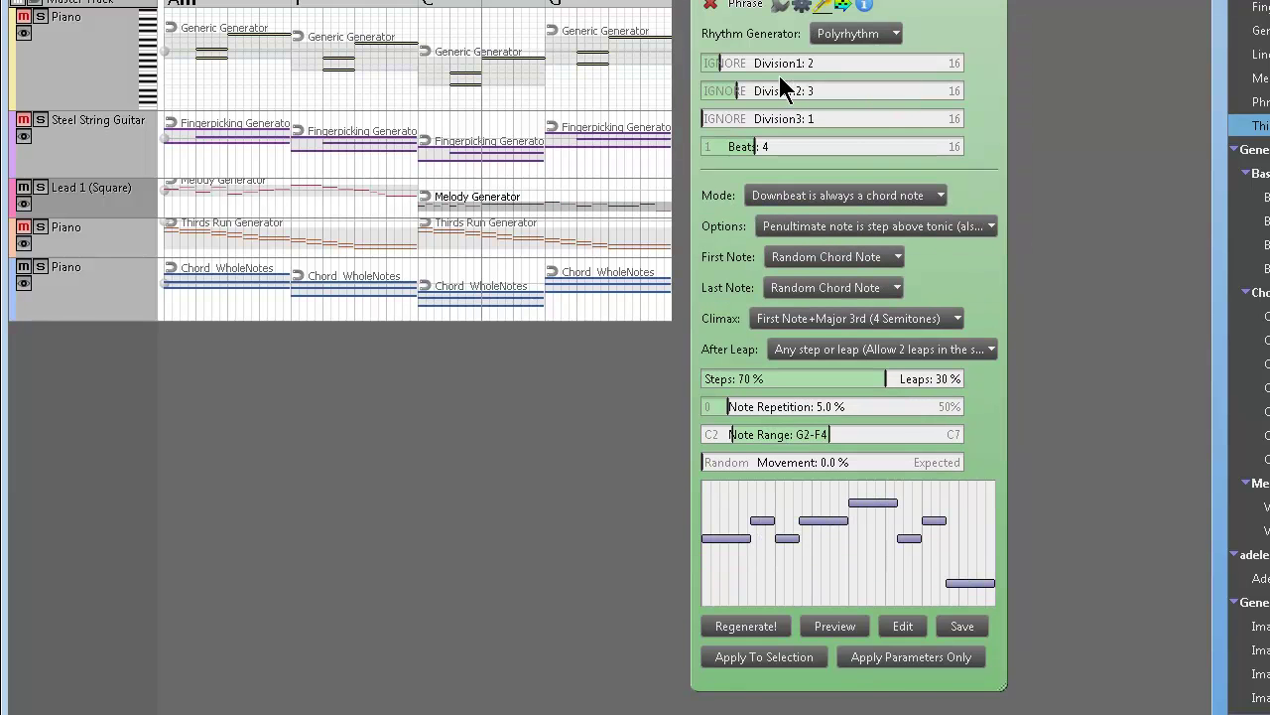
drag(765, 68, 814, 66)
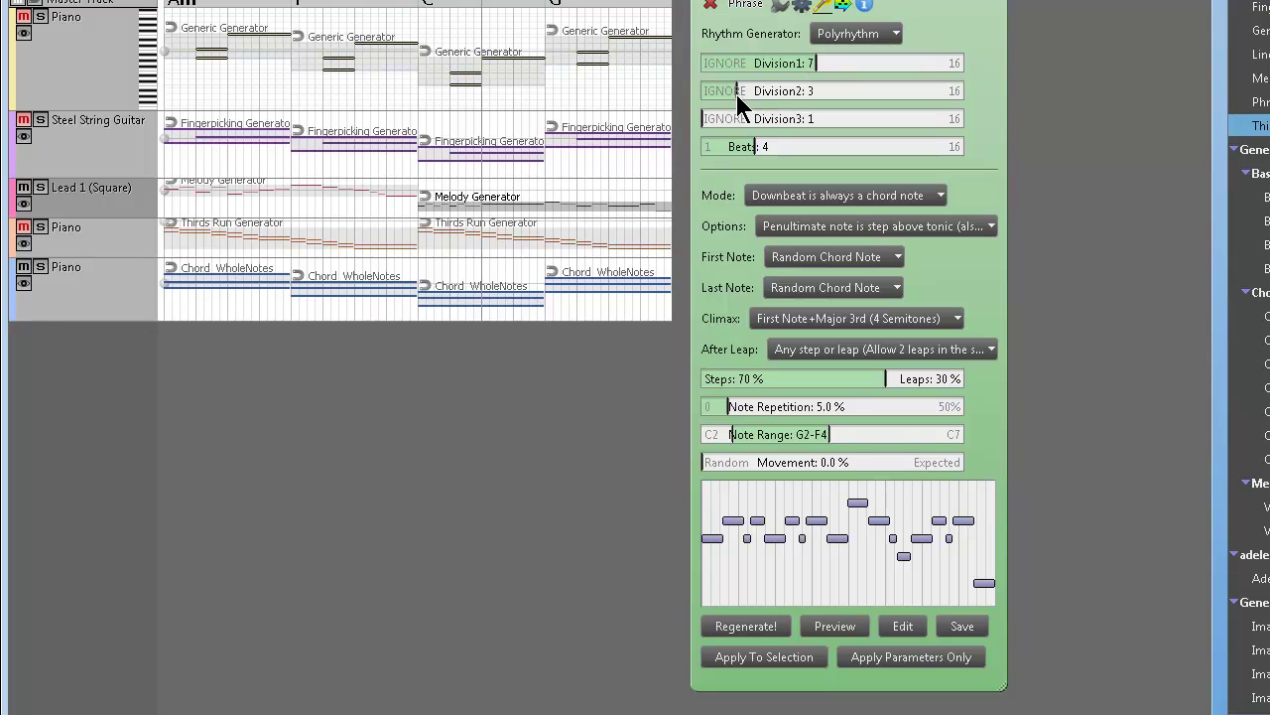
drag(744, 89, 845, 119)
drag(757, 147, 937, 147)
click(761, 626)
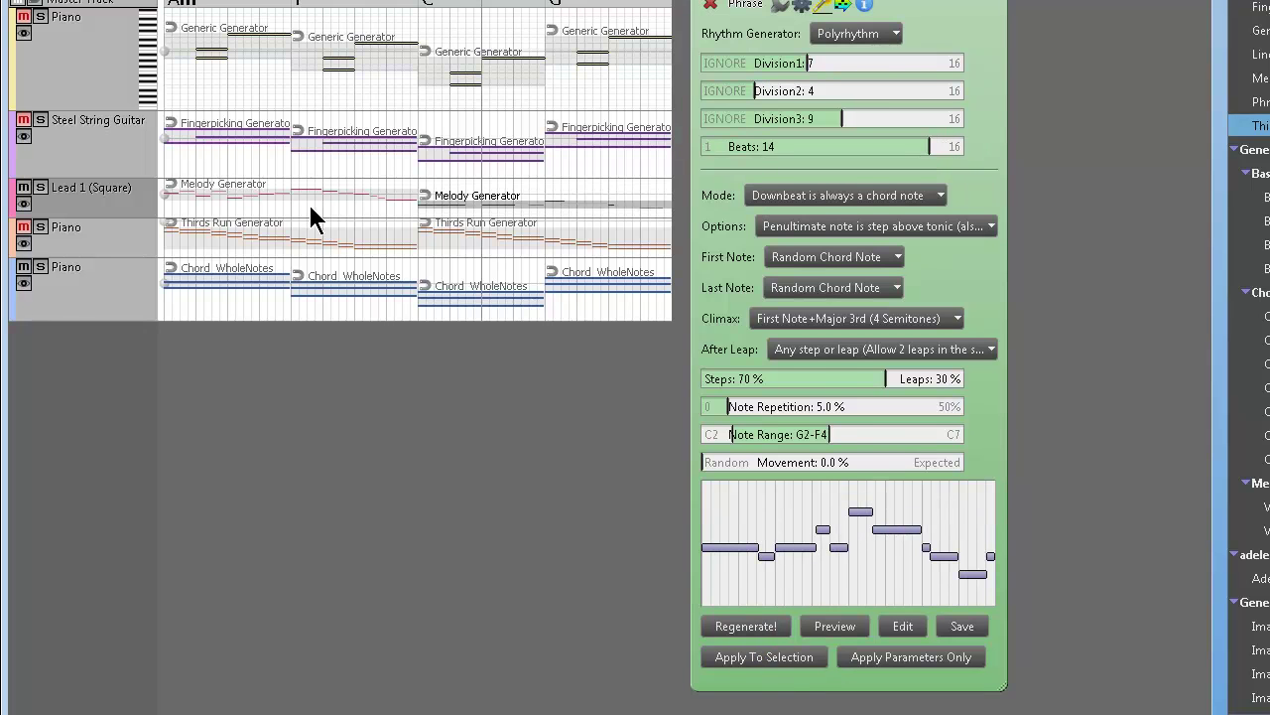
Step: Apply a Polyrhythm with adjusted beats and second division to the first Lead phrase
click(311, 198)
click(899, 34)
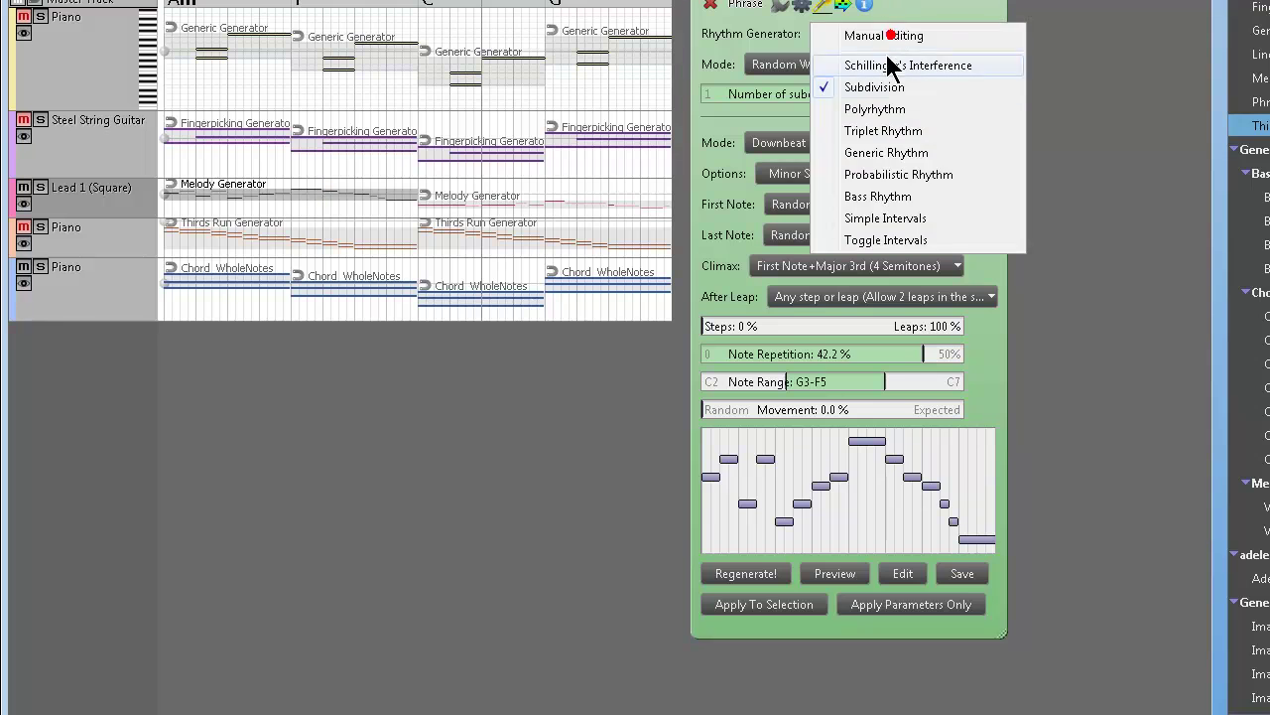
click(893, 110)
drag(776, 147, 846, 147)
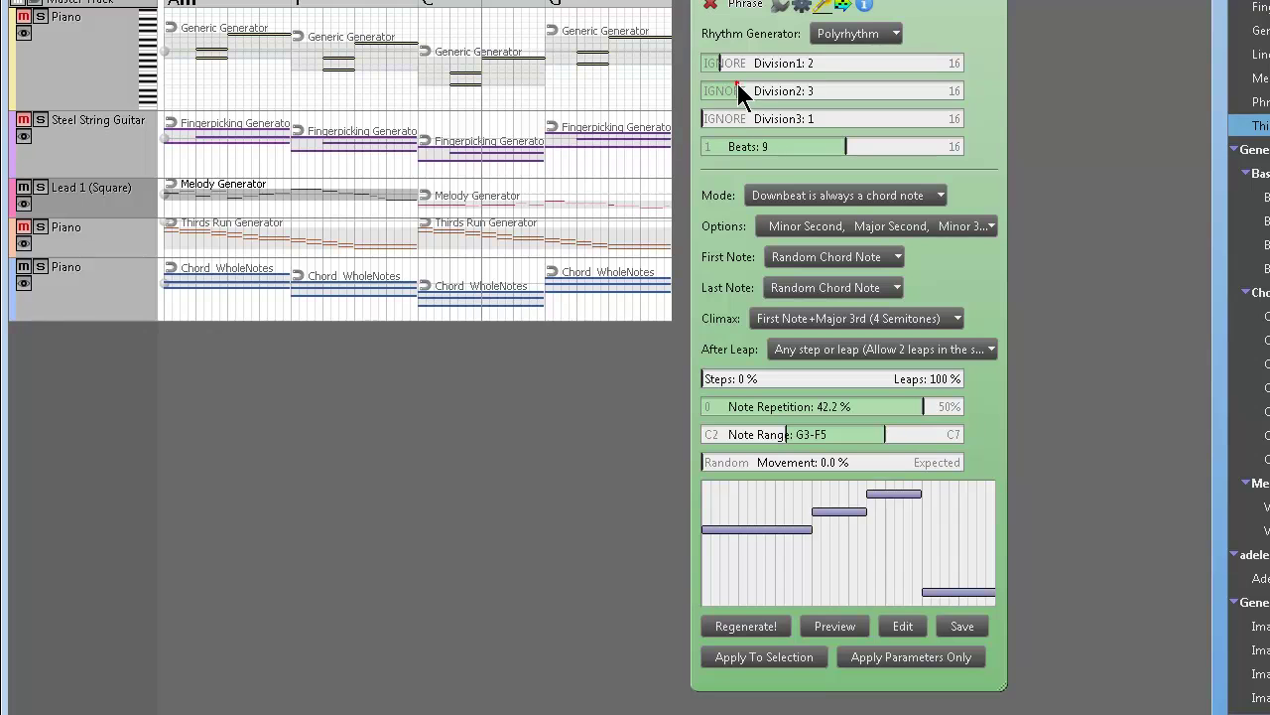
drag(756, 87, 807, 87)
click(761, 659)
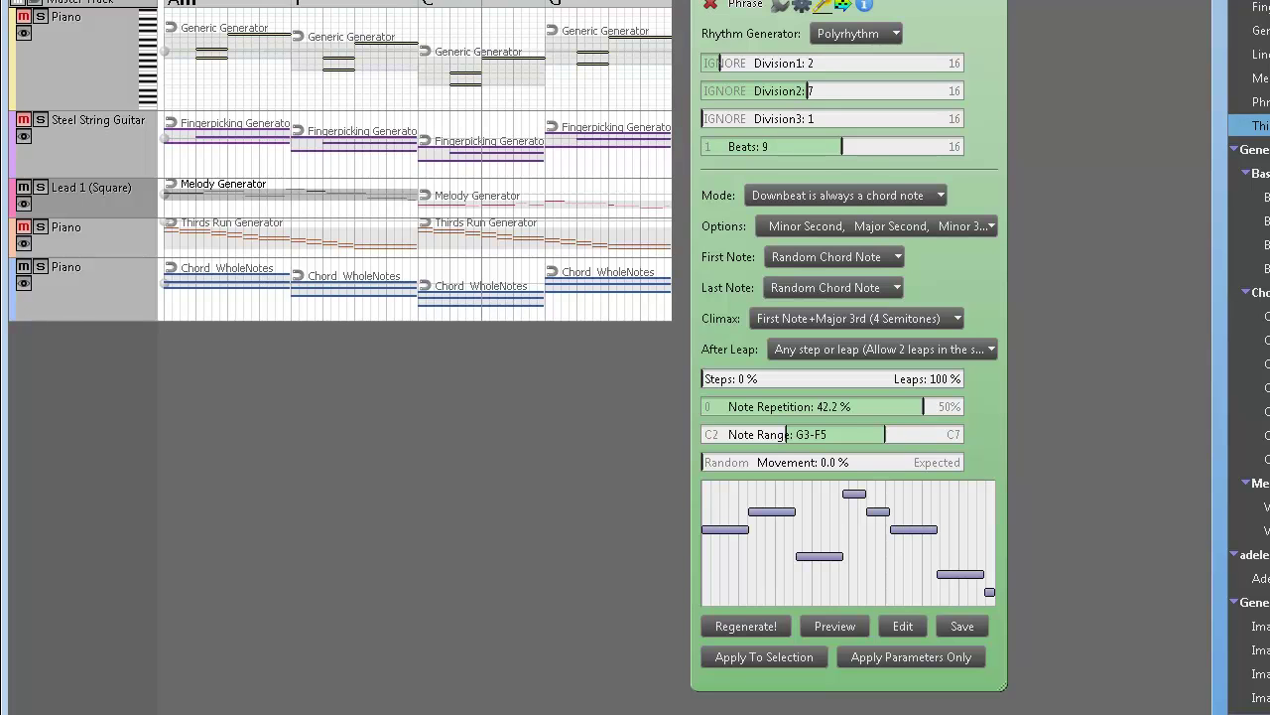
Step: Raise the first division, regenerate and apply new notes, then choose Triplet Rhythm
mouse_move(764, 64)
mouse_down()
mouse_move(858, 59)
mouse_move(787, 58)
mouse_move(726, 77)
mouse_move(870, 96)
mouse_up()
click(770, 629)
click(771, 659)
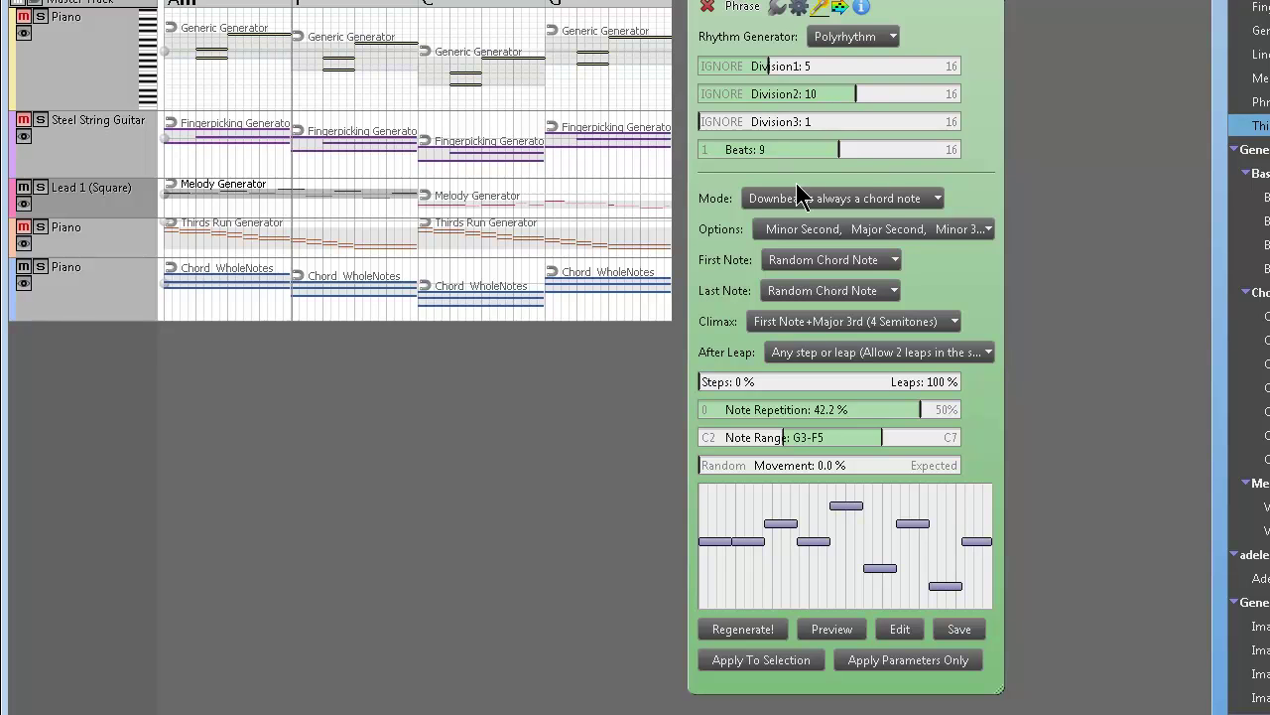
click(854, 35)
click(881, 135)
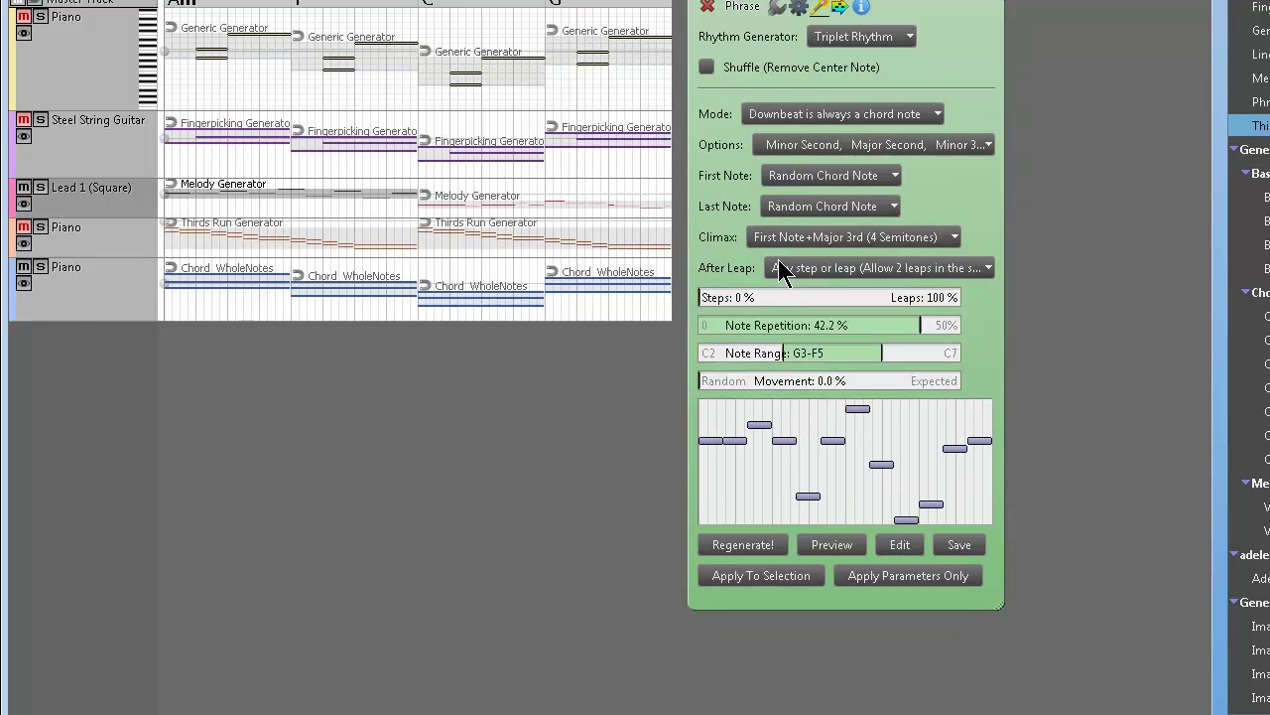
Step: Apply the triplet rhythm, then set 79% steps and 15.7% note repetition and reapply
click(762, 573)
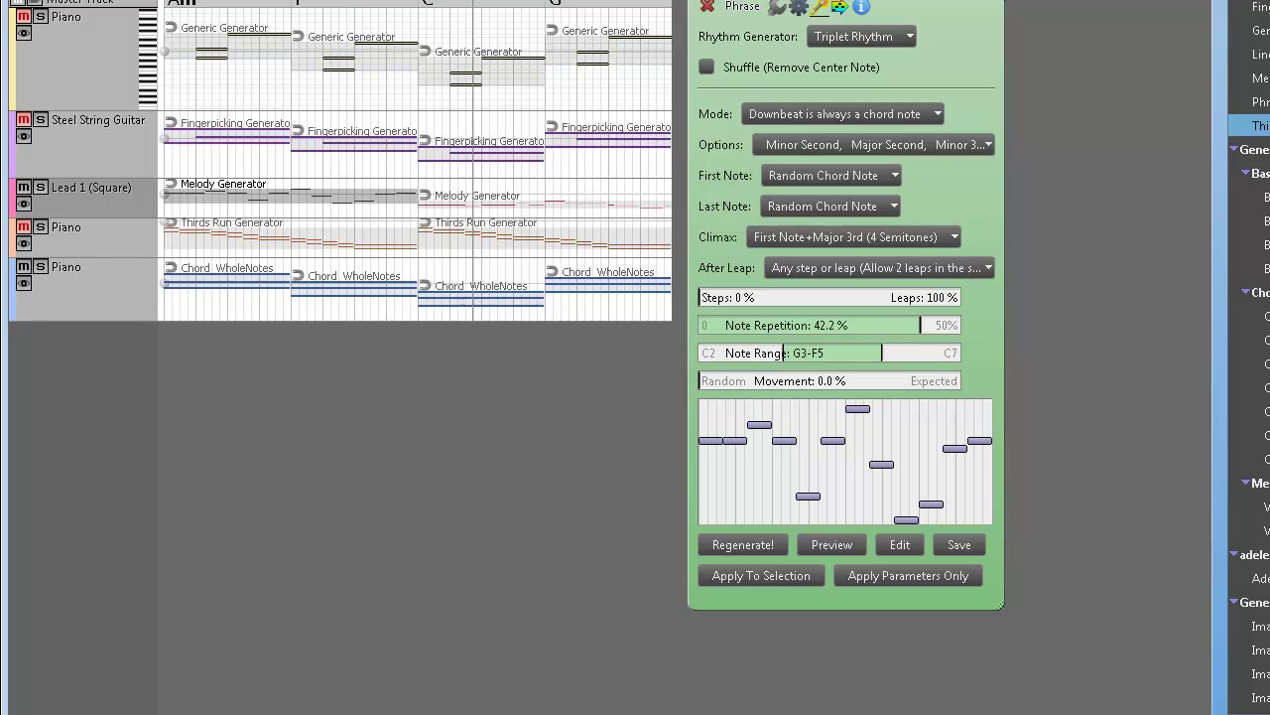
drag(759, 298, 909, 304)
click(790, 325)
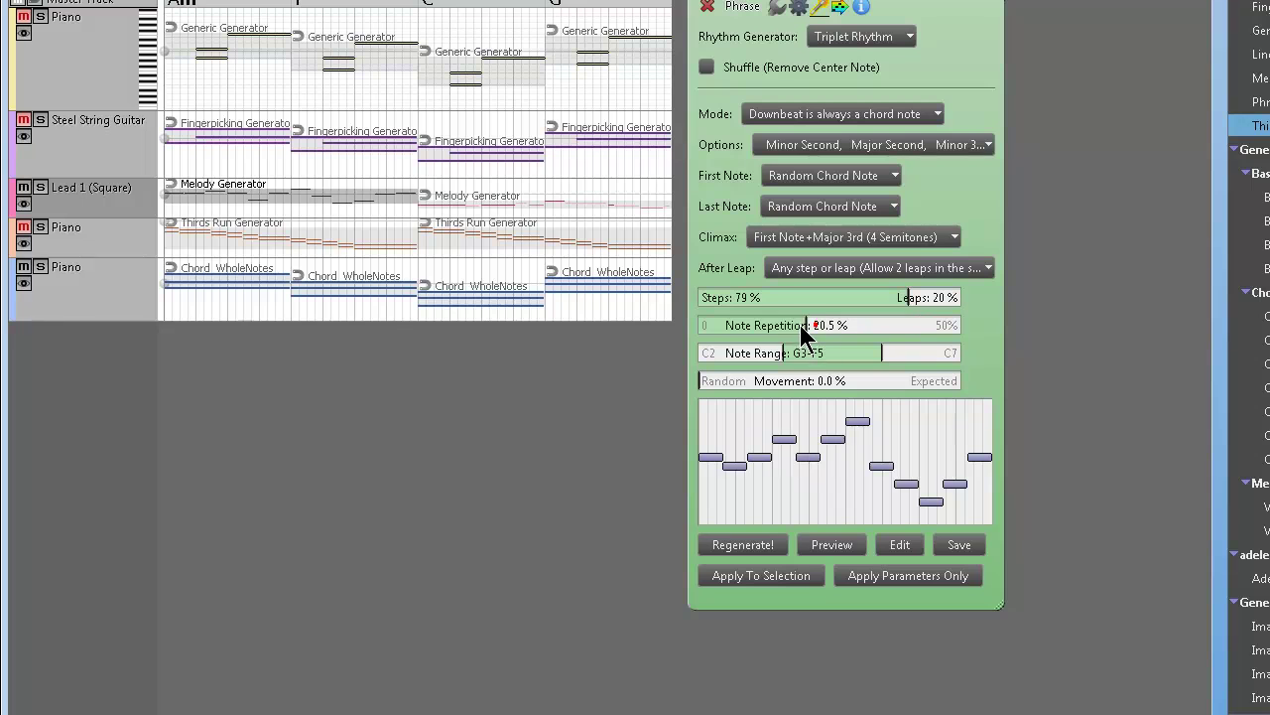
click(756, 577)
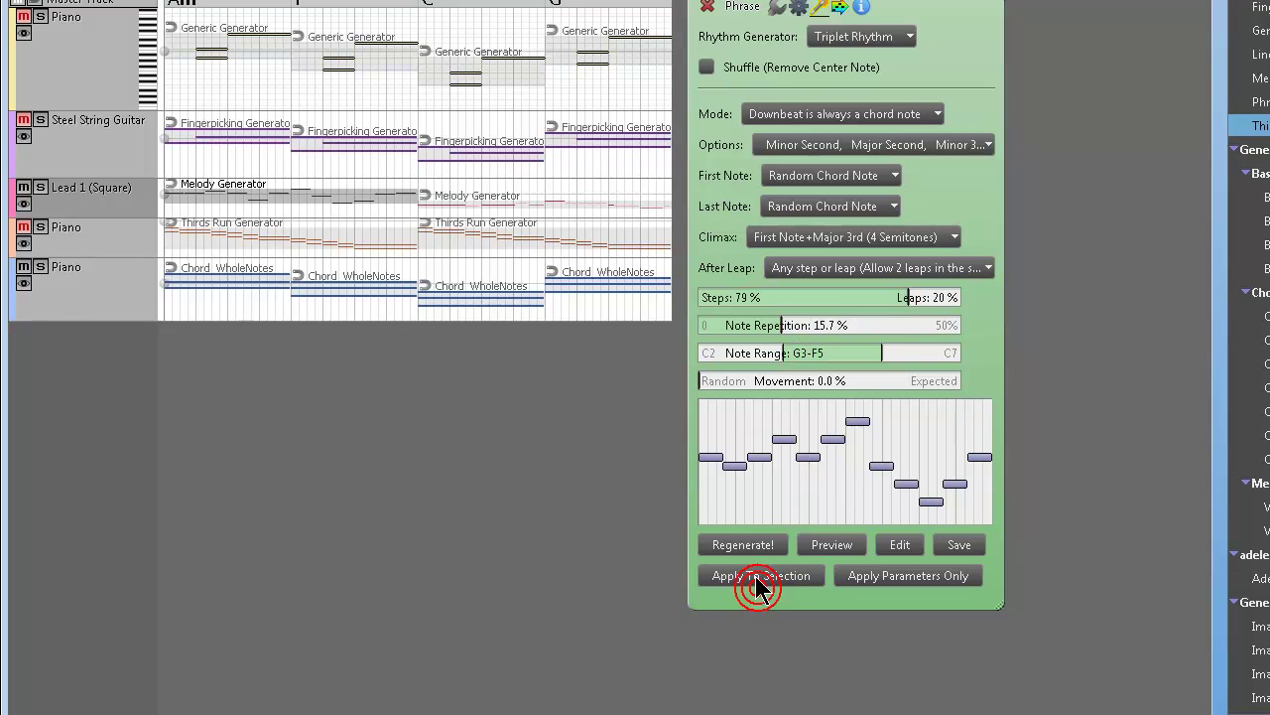
Step: Rebuild the first Lead melody with Generic Rhythm, play it, and enlarge the Lead 1 track
click(888, 37)
click(894, 155)
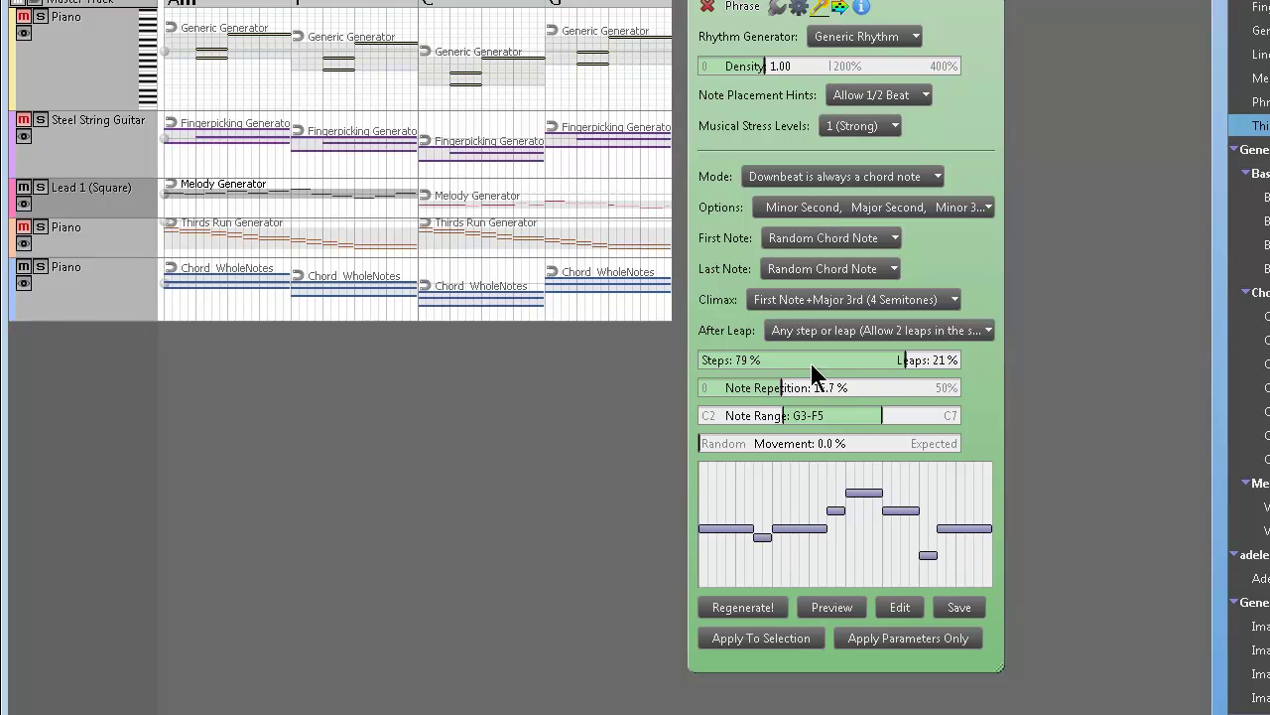
click(756, 637)
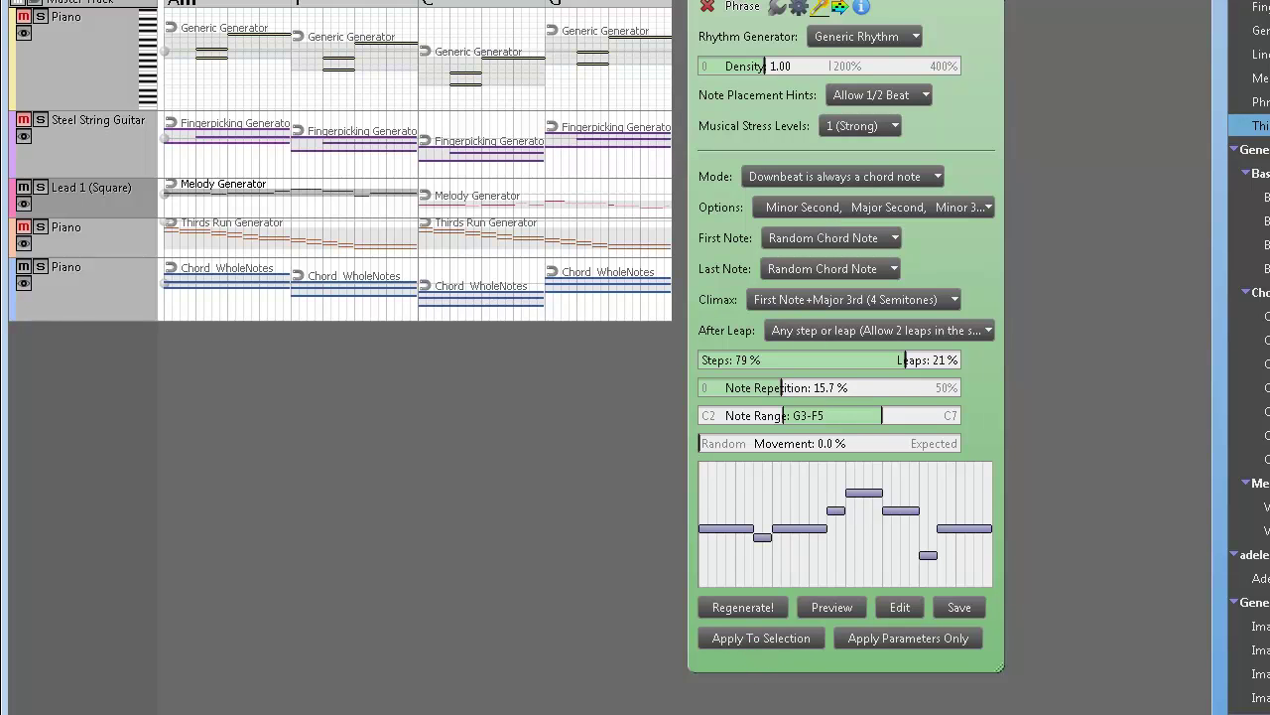
key(space)
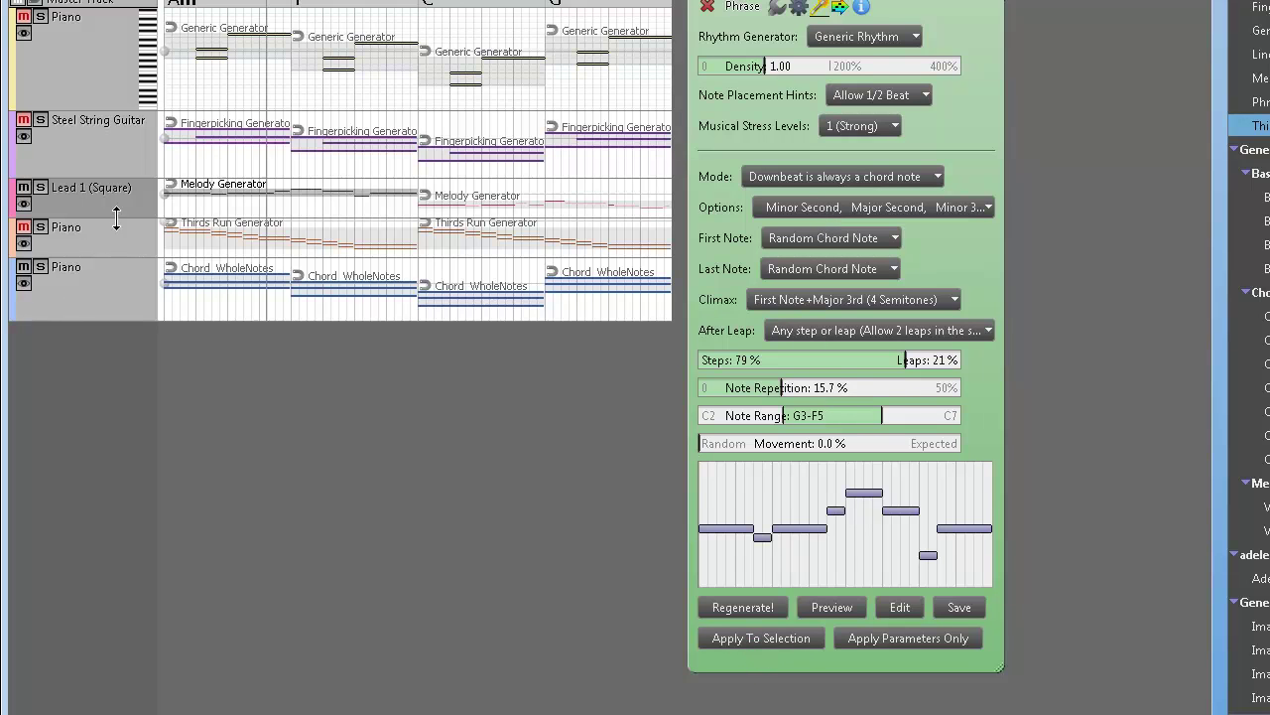
drag(113, 212, 123, 330)
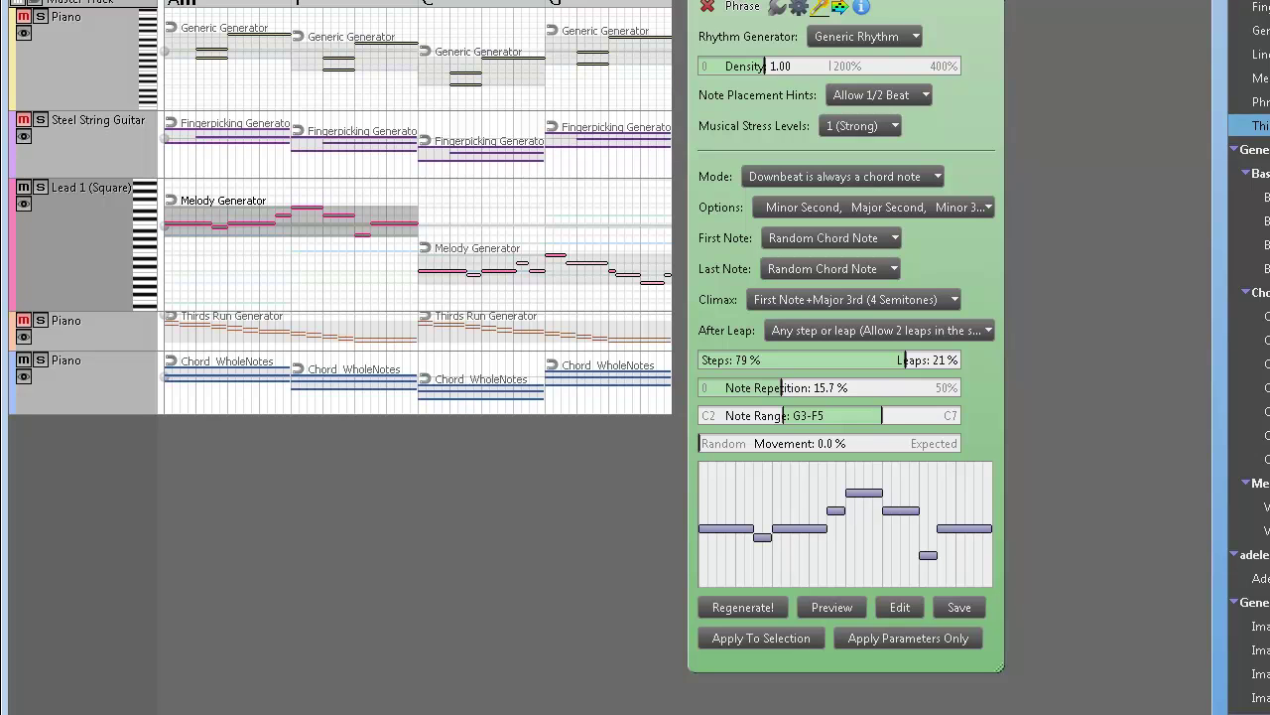
key(space)
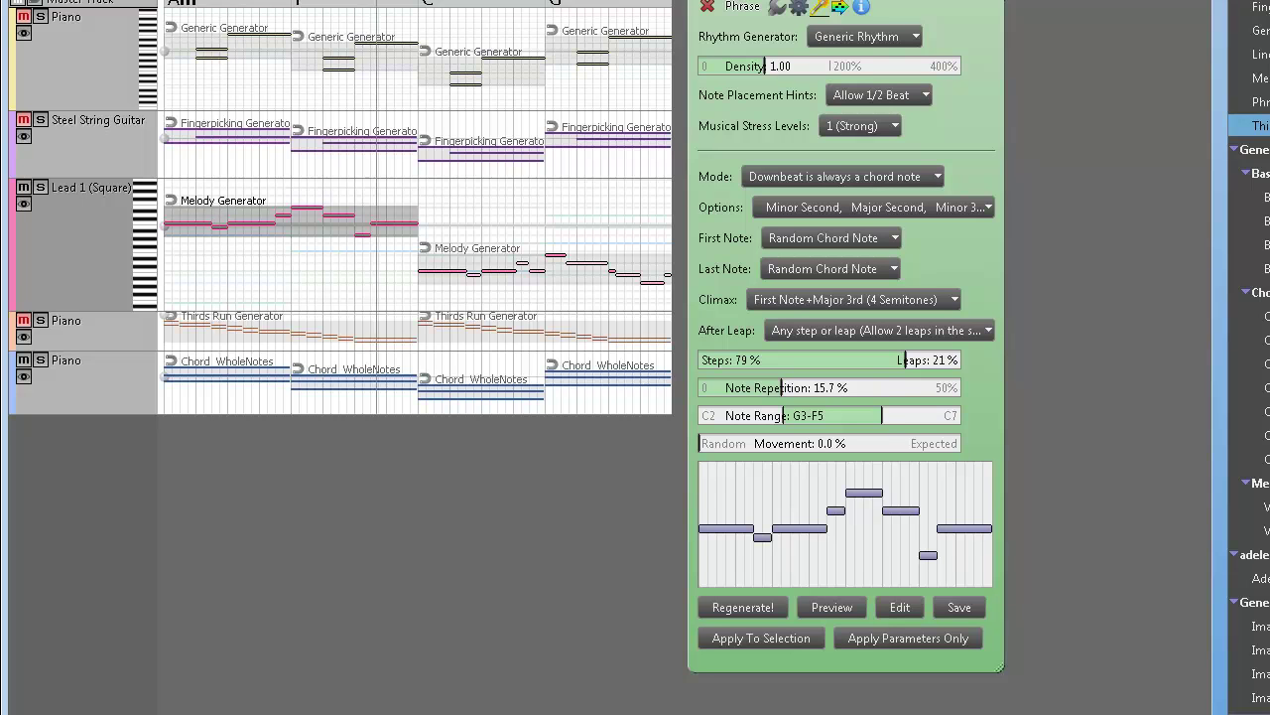
key(space)
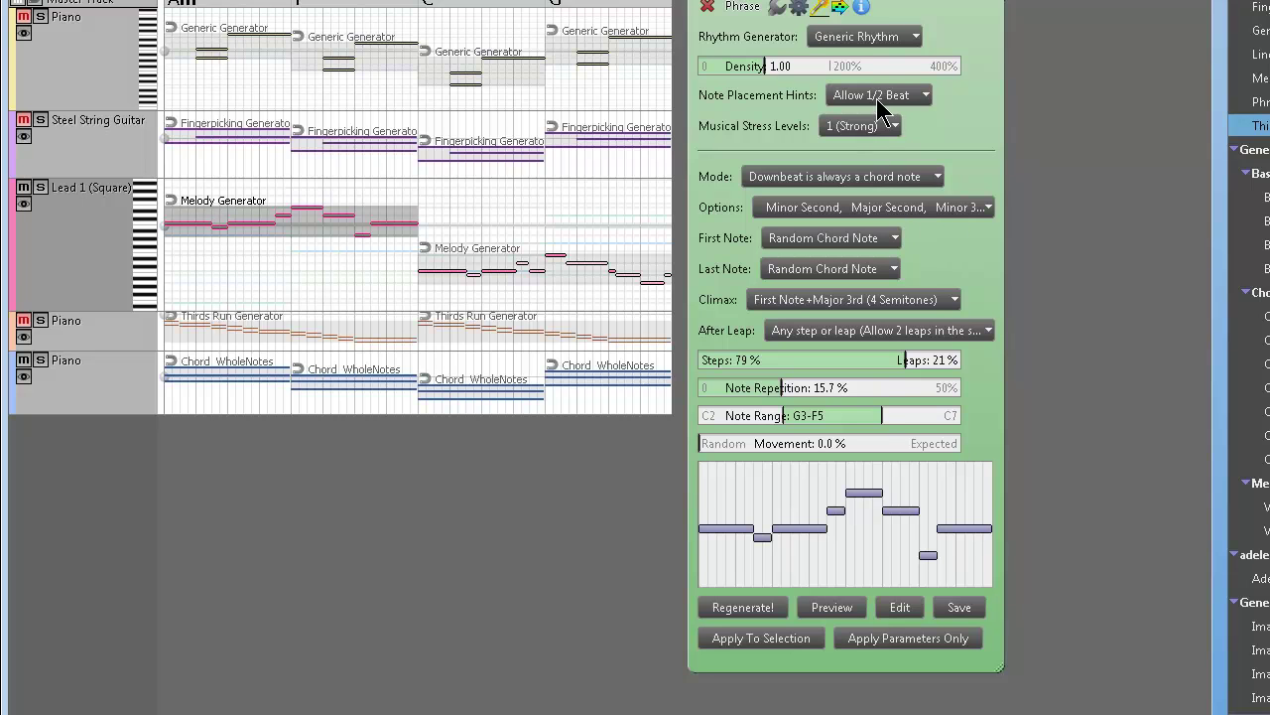
Step: Allow 1/2 & 1/4 beat note placement, then regenerate and apply the Lead phrase and audition it
click(877, 99)
click(889, 140)
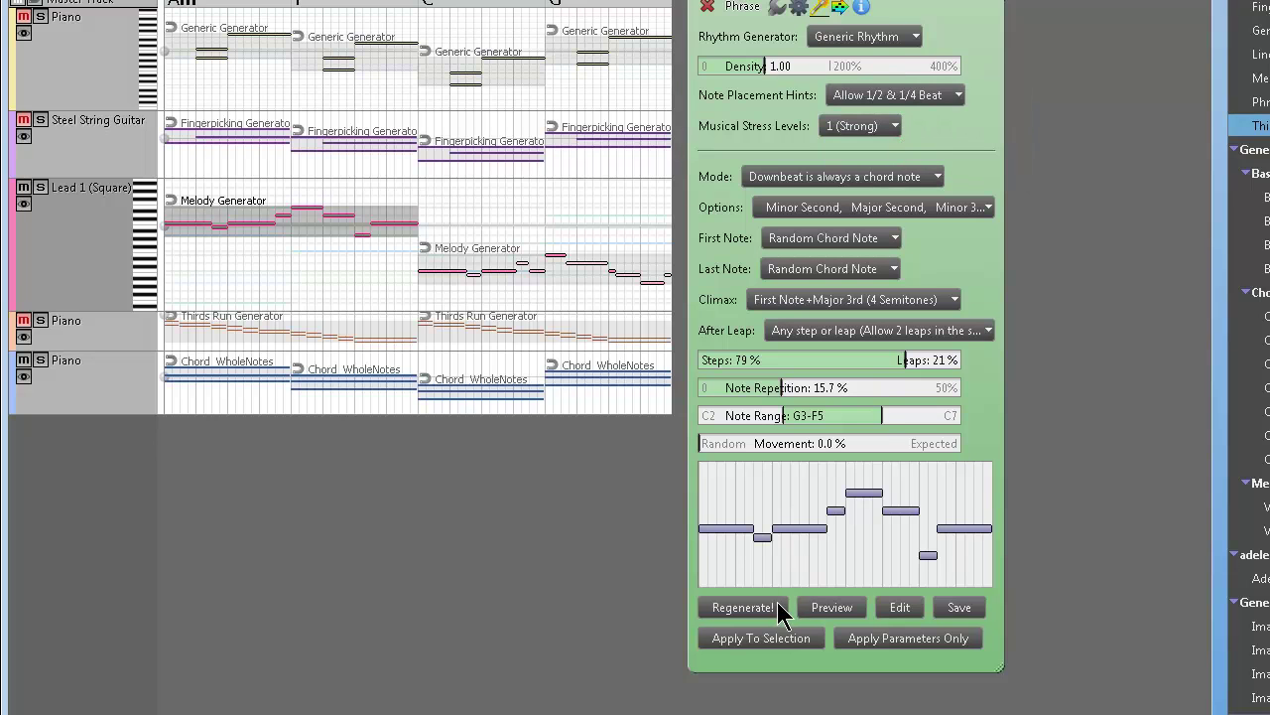
click(764, 605)
click(767, 637)
key(space)
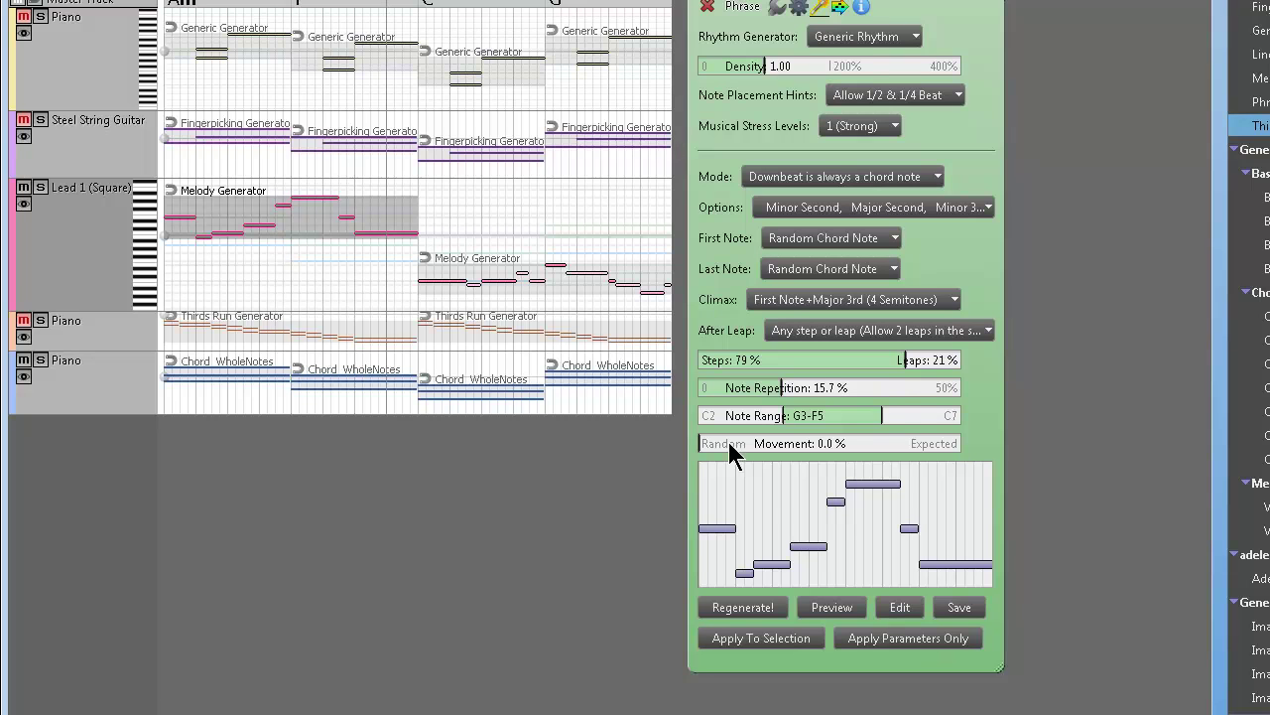
click(918, 38)
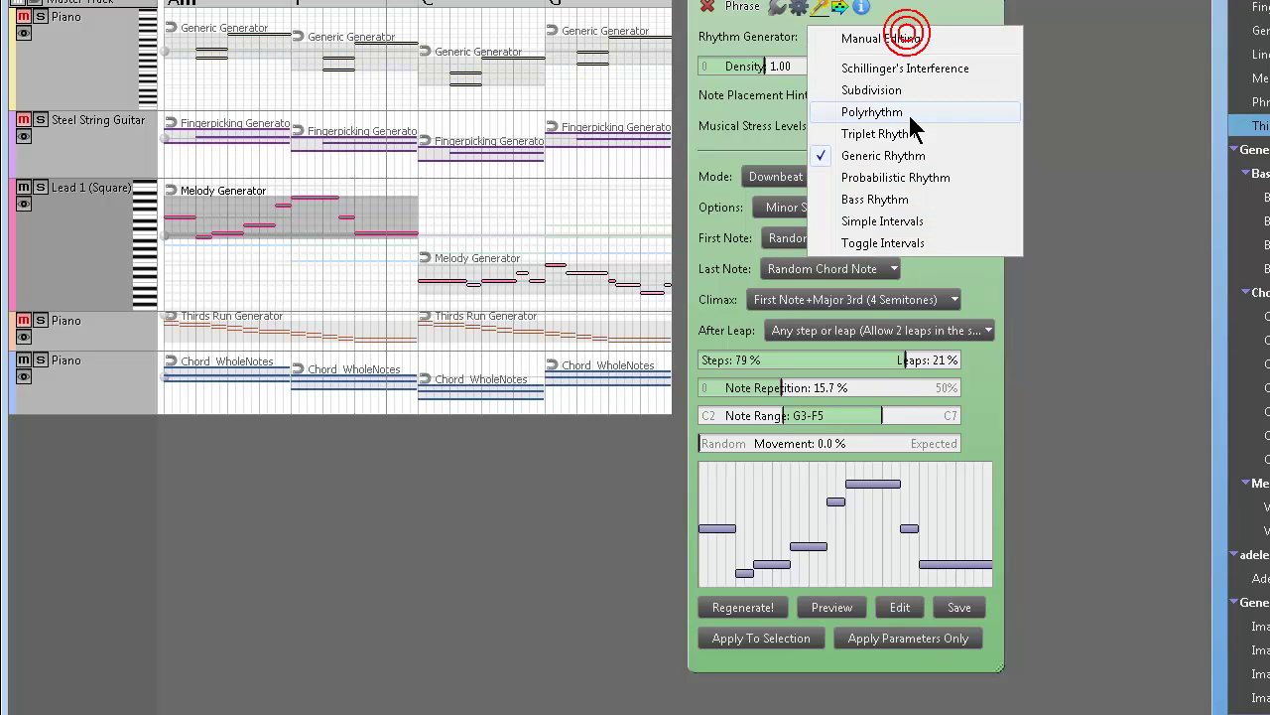
click(928, 10)
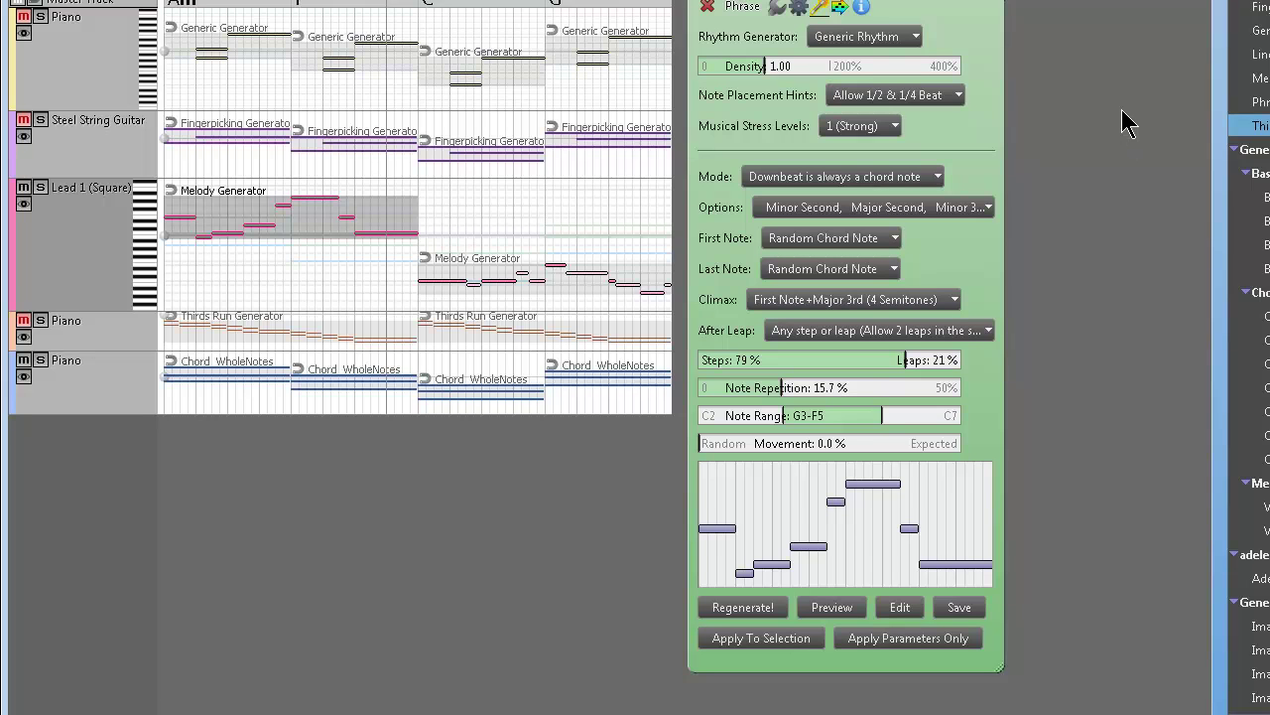
Step: Close the Lead settings, select the Thirds Run phrase, move its panel aside, and unmute its piano track
click(708, 10)
click(210, 326)
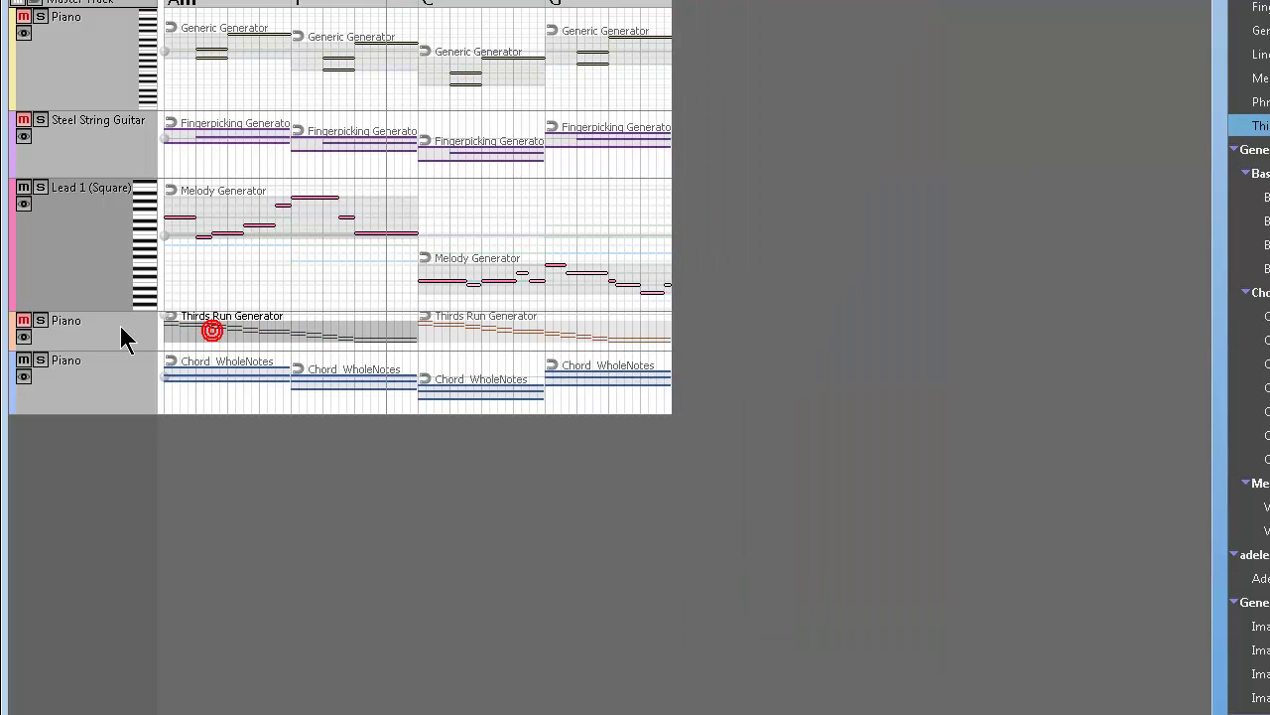
drag(400, 365, 933, 80)
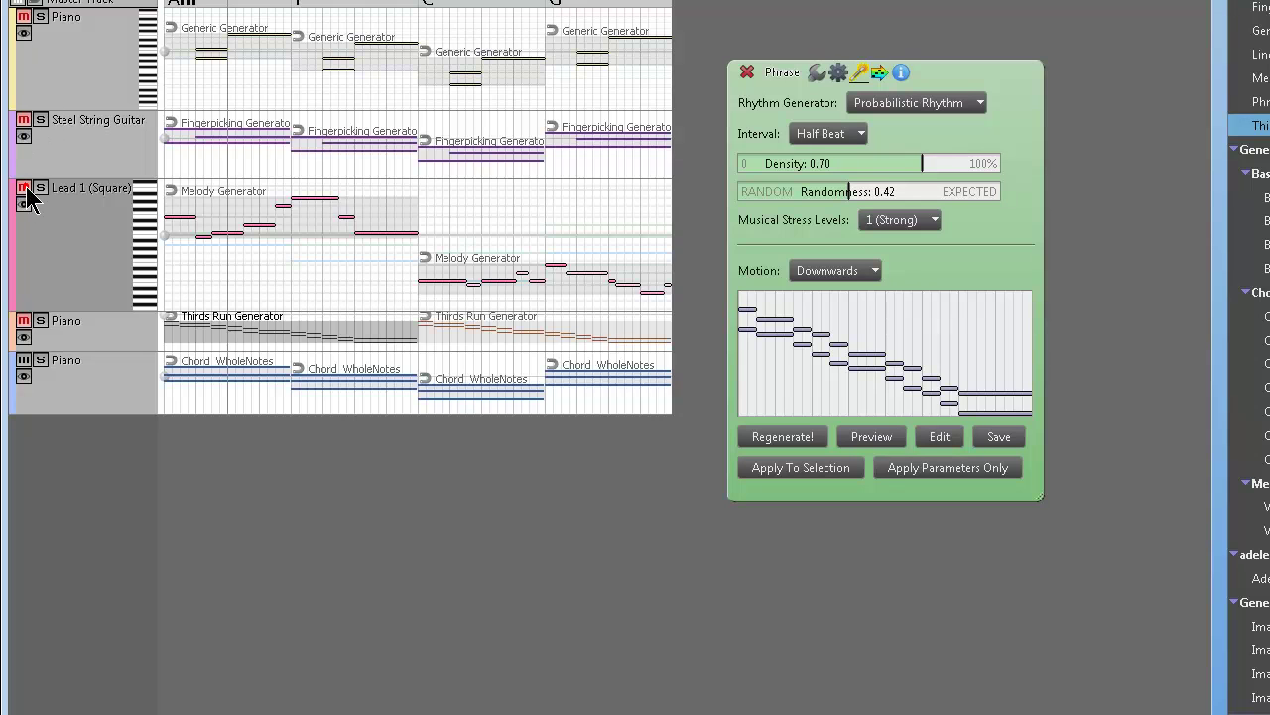
click(23, 359)
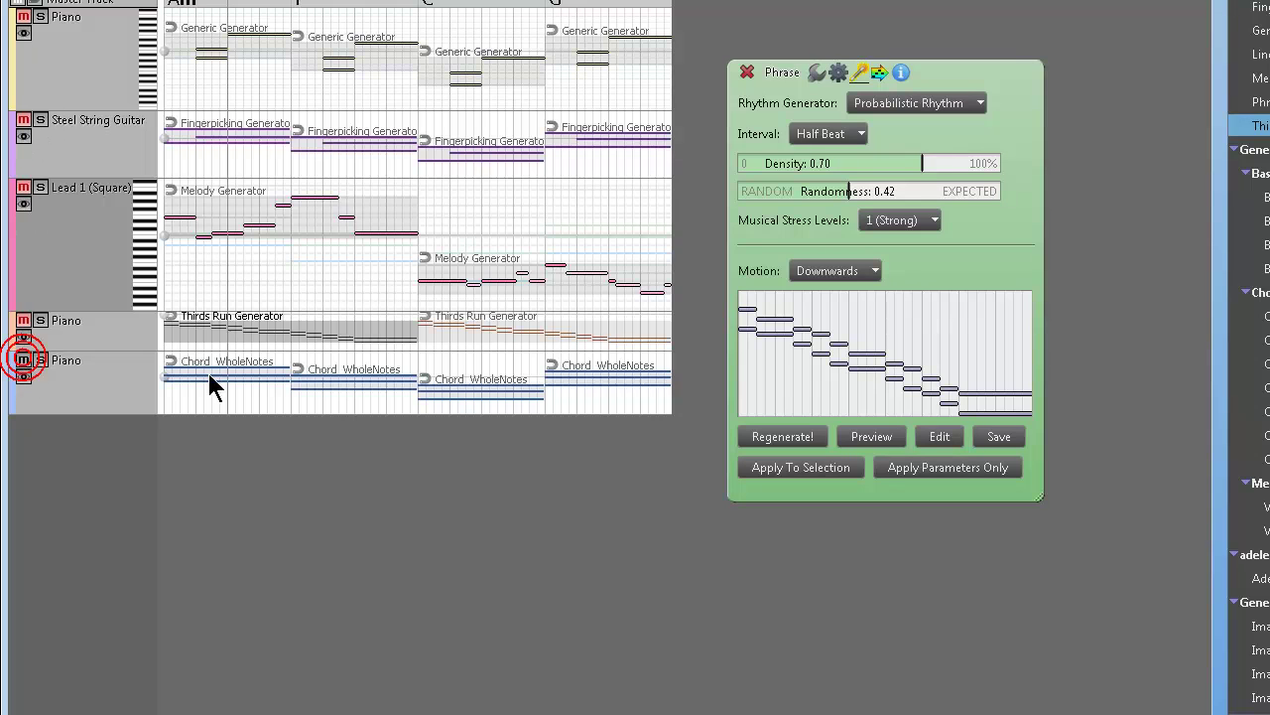
click(22, 319)
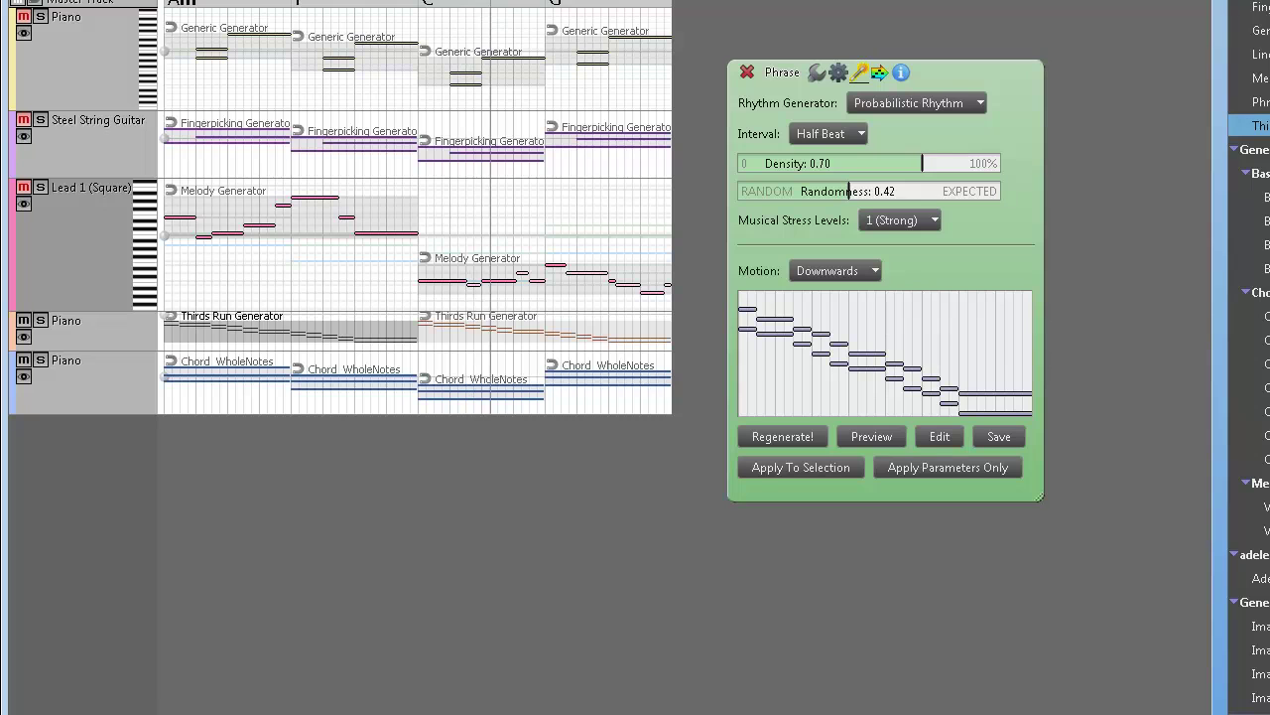
Step: Delete the ghost Thirds Run copy, apply a quarter-beat run at density 0.32, and enlarge the piano track
click(583, 335)
key(Delete)
click(279, 337)
click(854, 133)
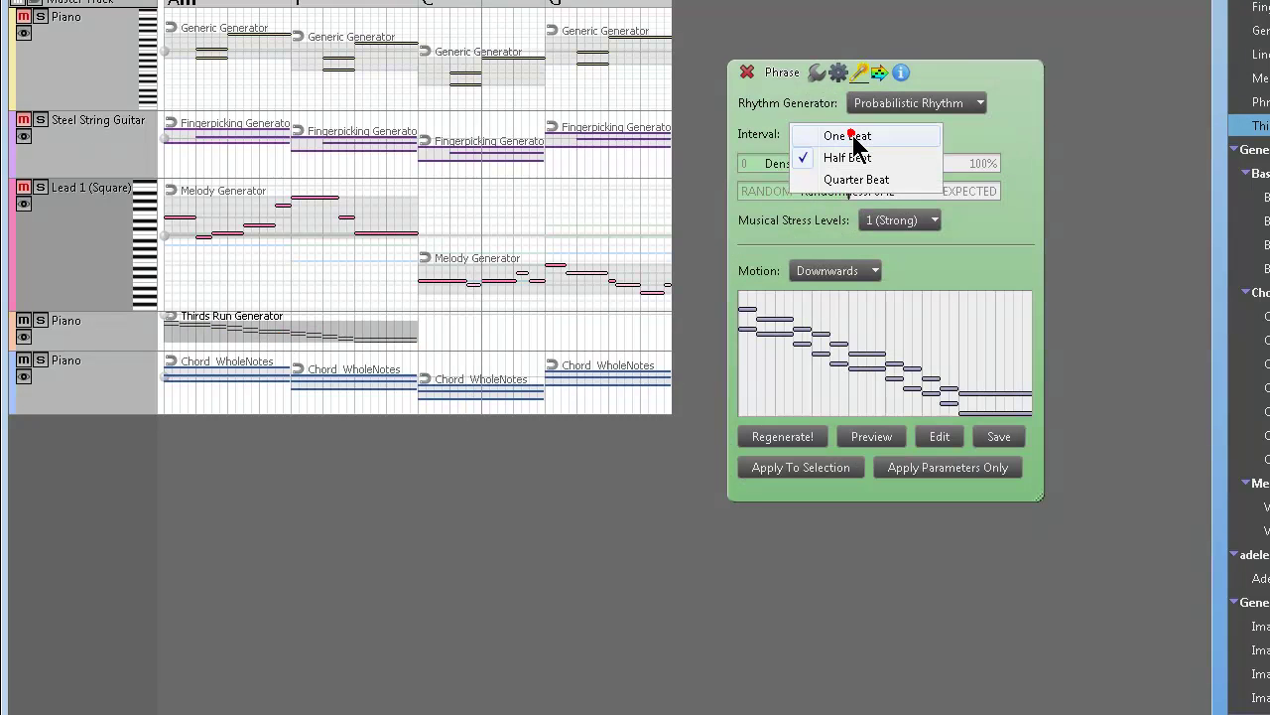
click(858, 181)
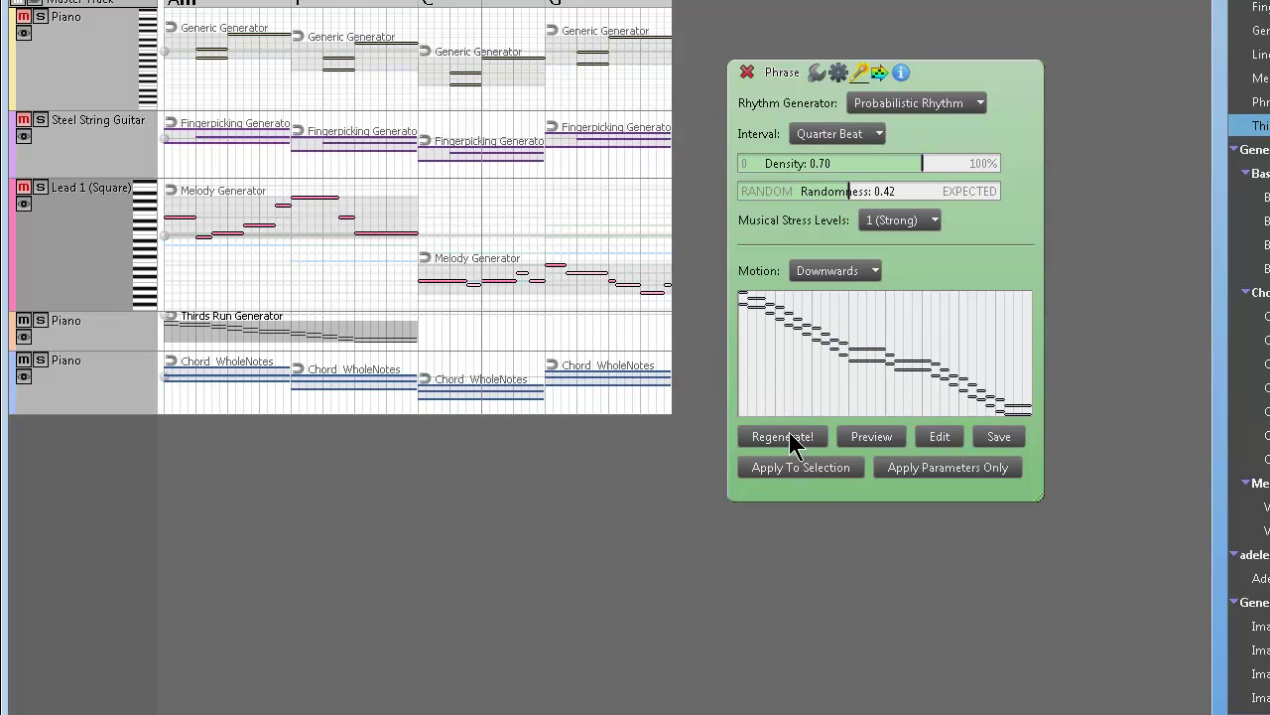
click(794, 471)
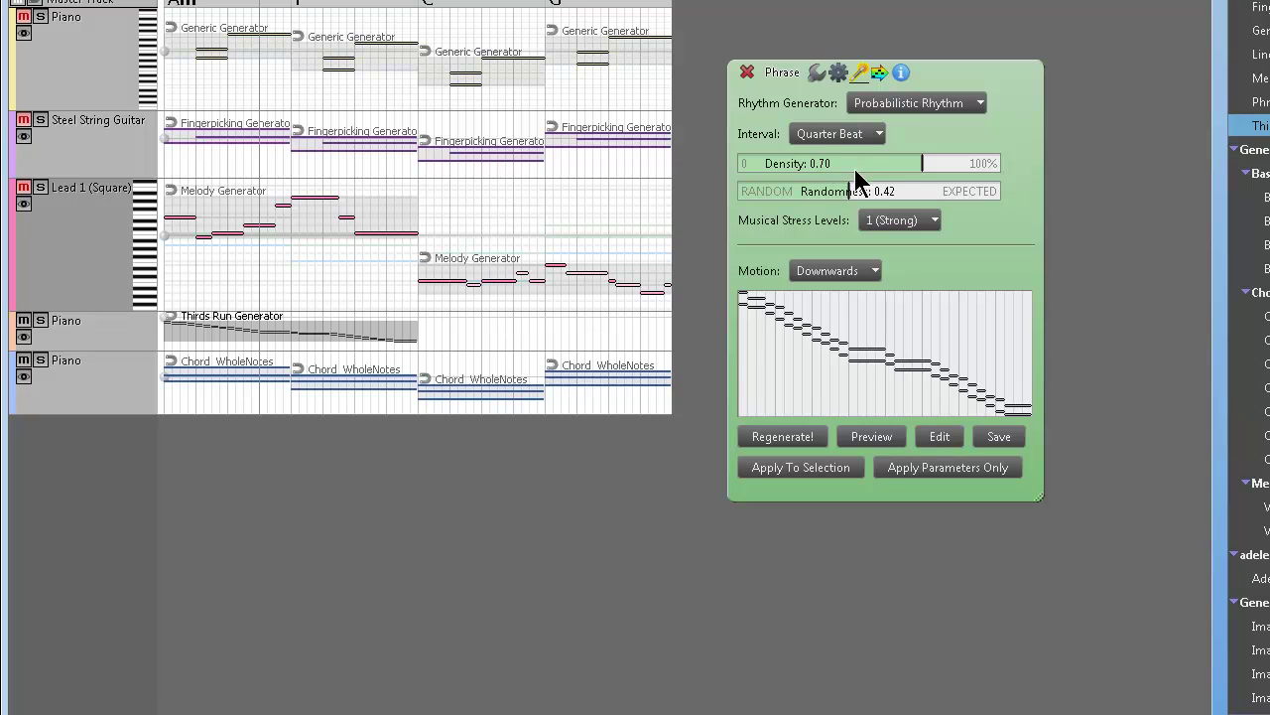
drag(862, 165, 826, 166)
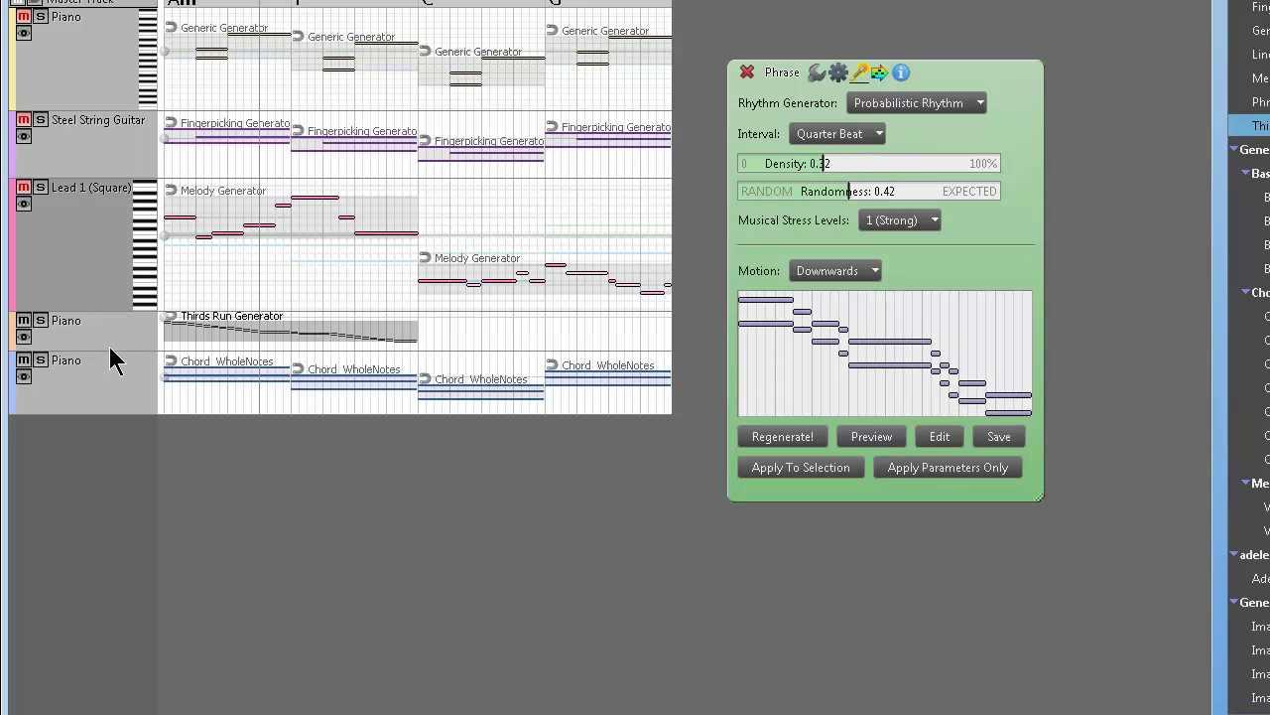
drag(125, 352, 125, 526)
Step: Apply a Half Beat run at density 0.36, play it, and drag the phrase lower in pitch
click(235, 413)
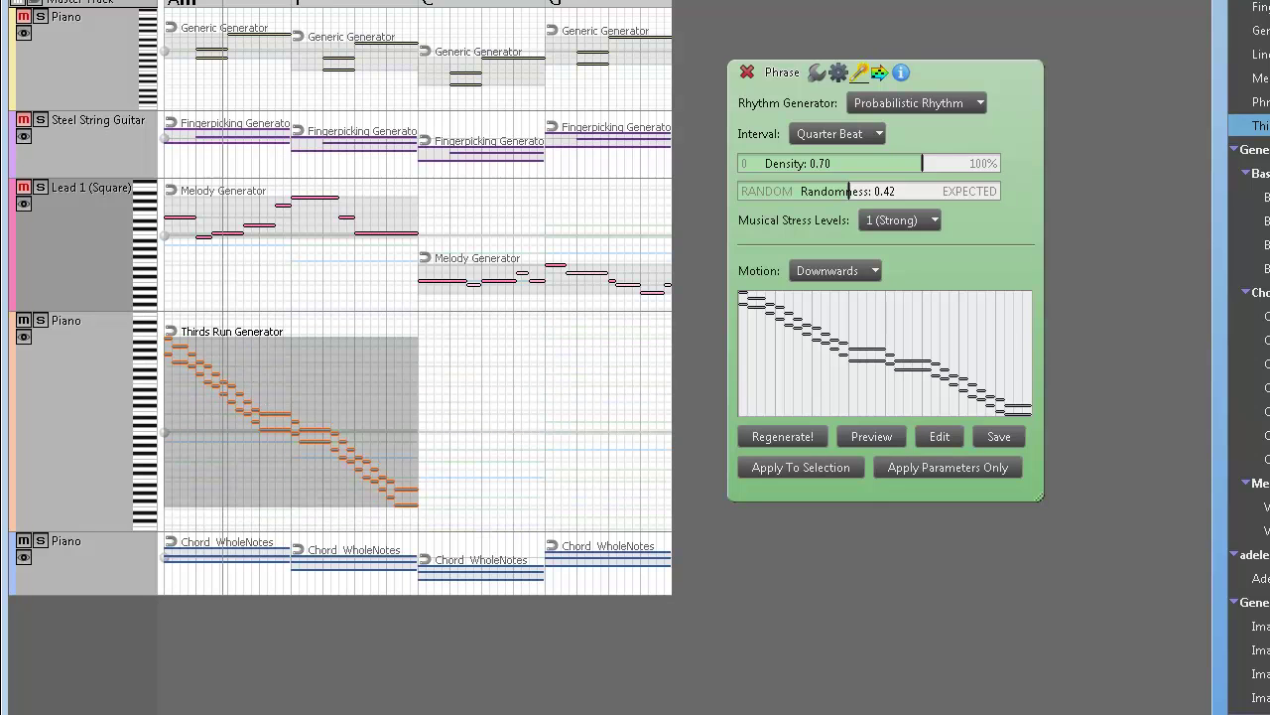
click(867, 137)
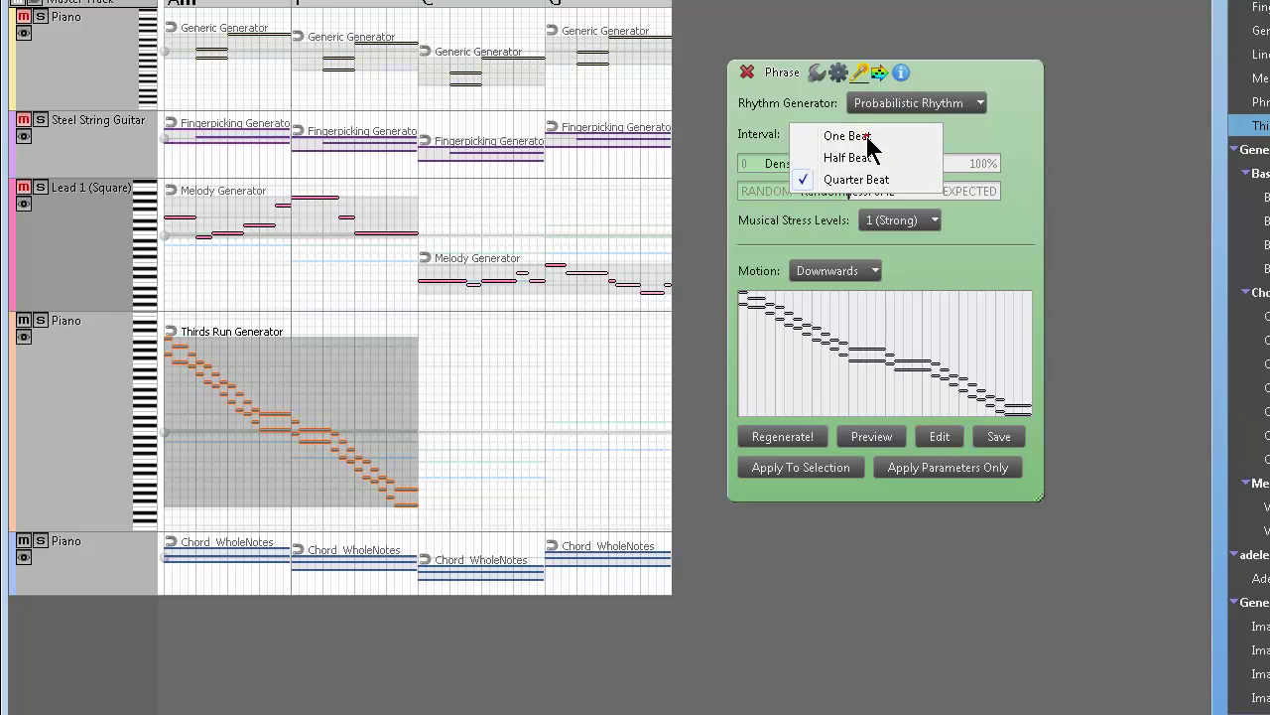
click(861, 157)
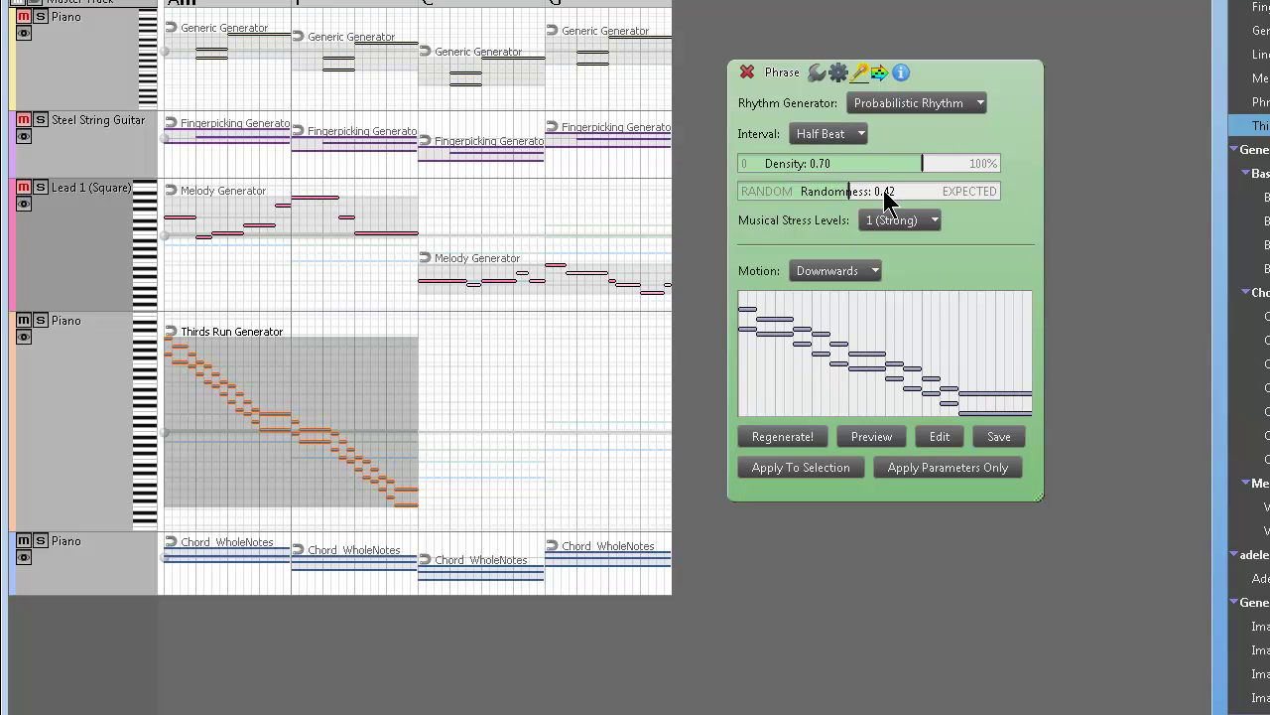
drag(909, 158, 834, 165)
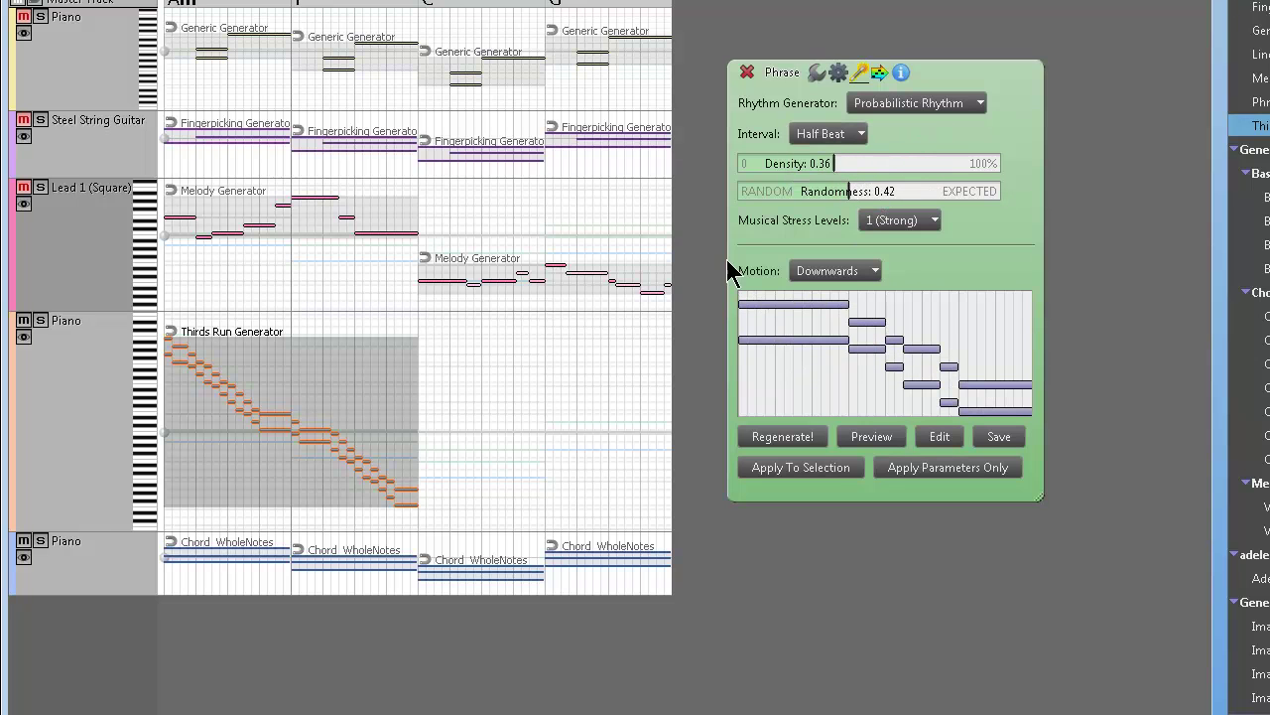
click(794, 467)
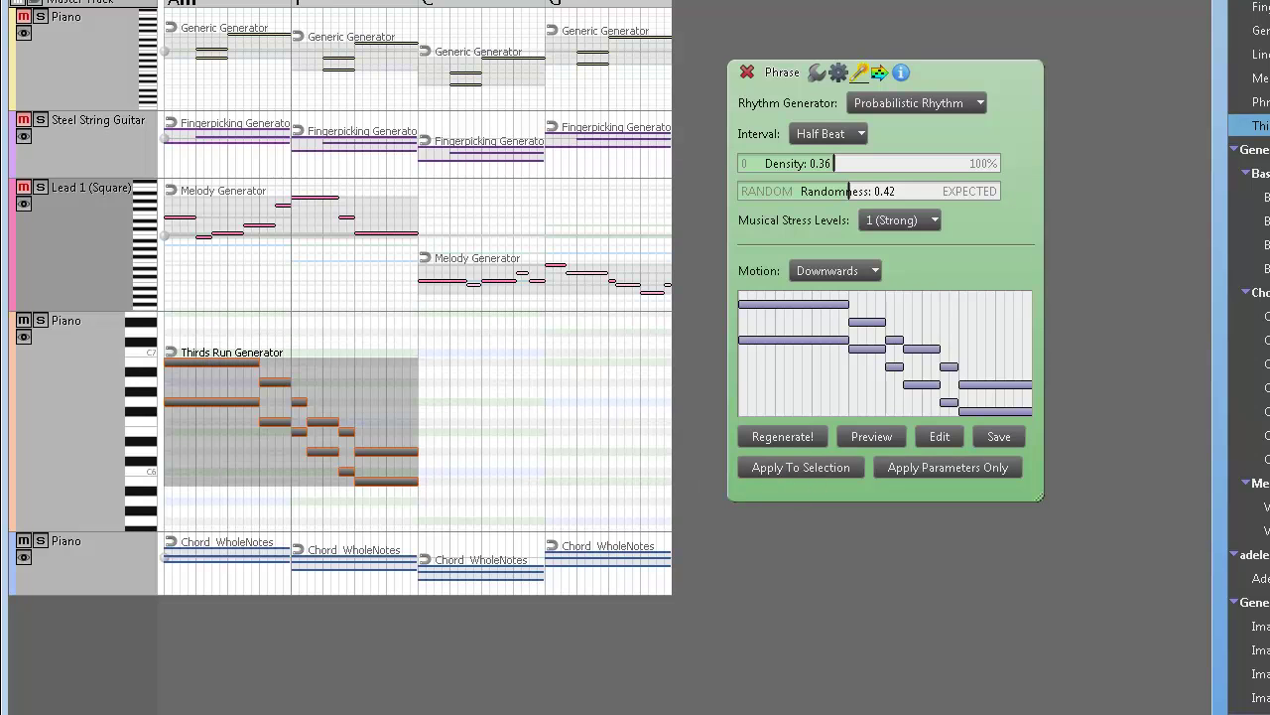
key(space)
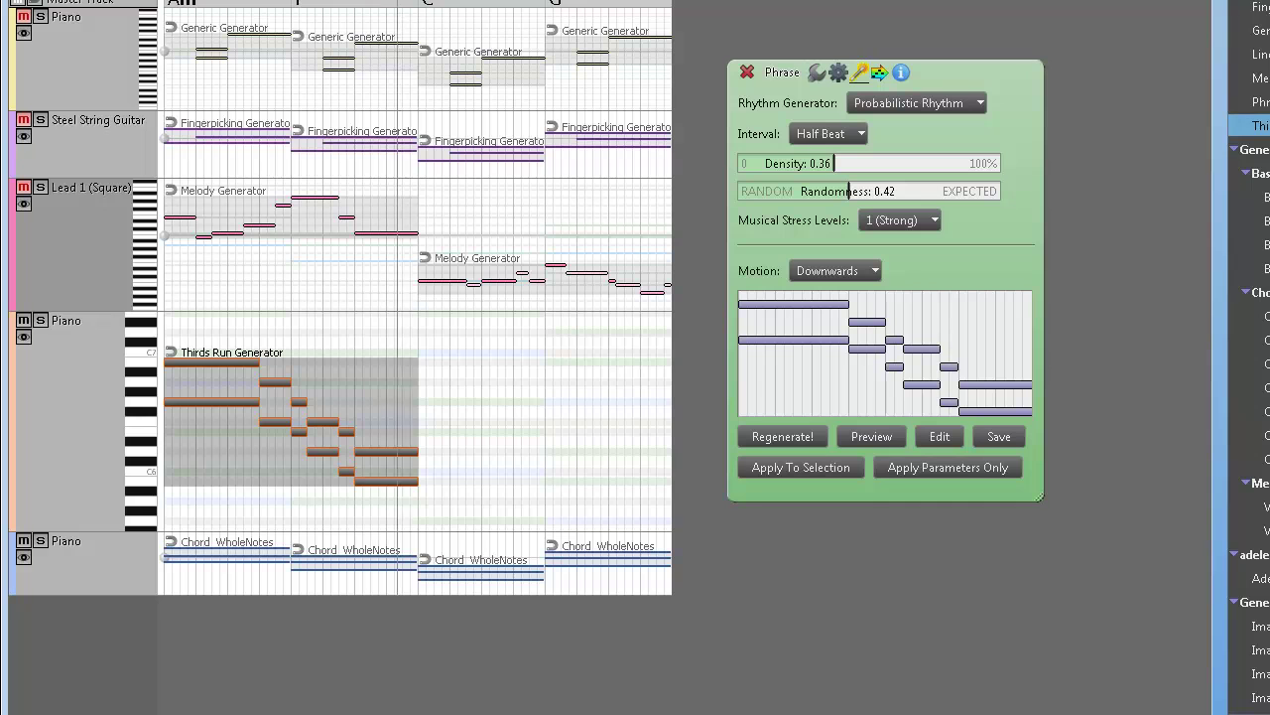
drag(229, 400, 229, 495)
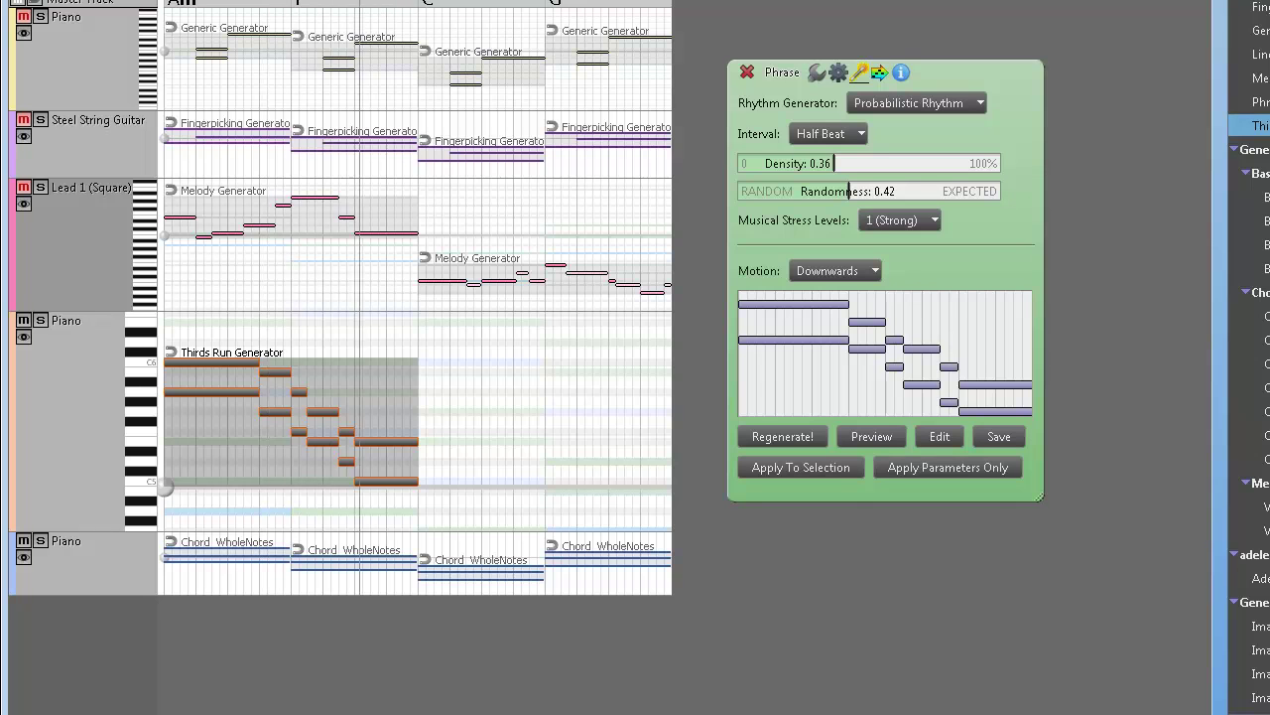
Step: Set the Thirds Run motion to Upwards and apply it to the piano phrase
click(878, 271)
click(872, 269)
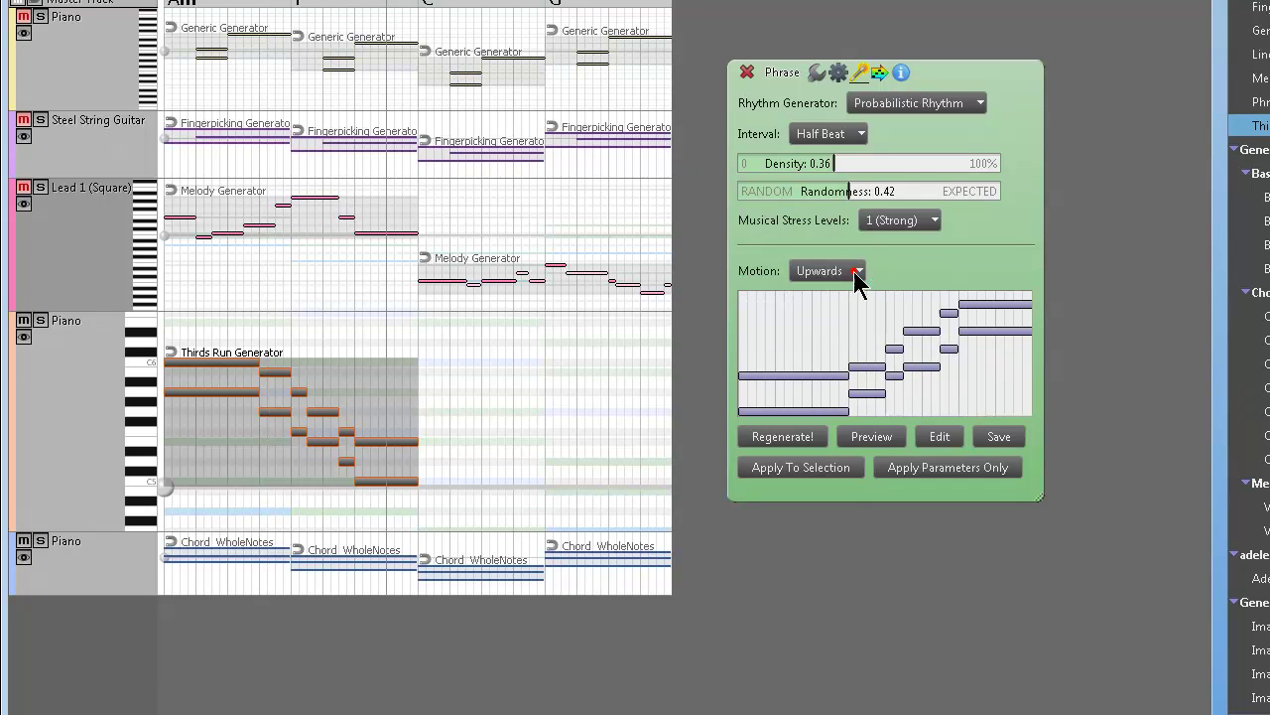
click(780, 466)
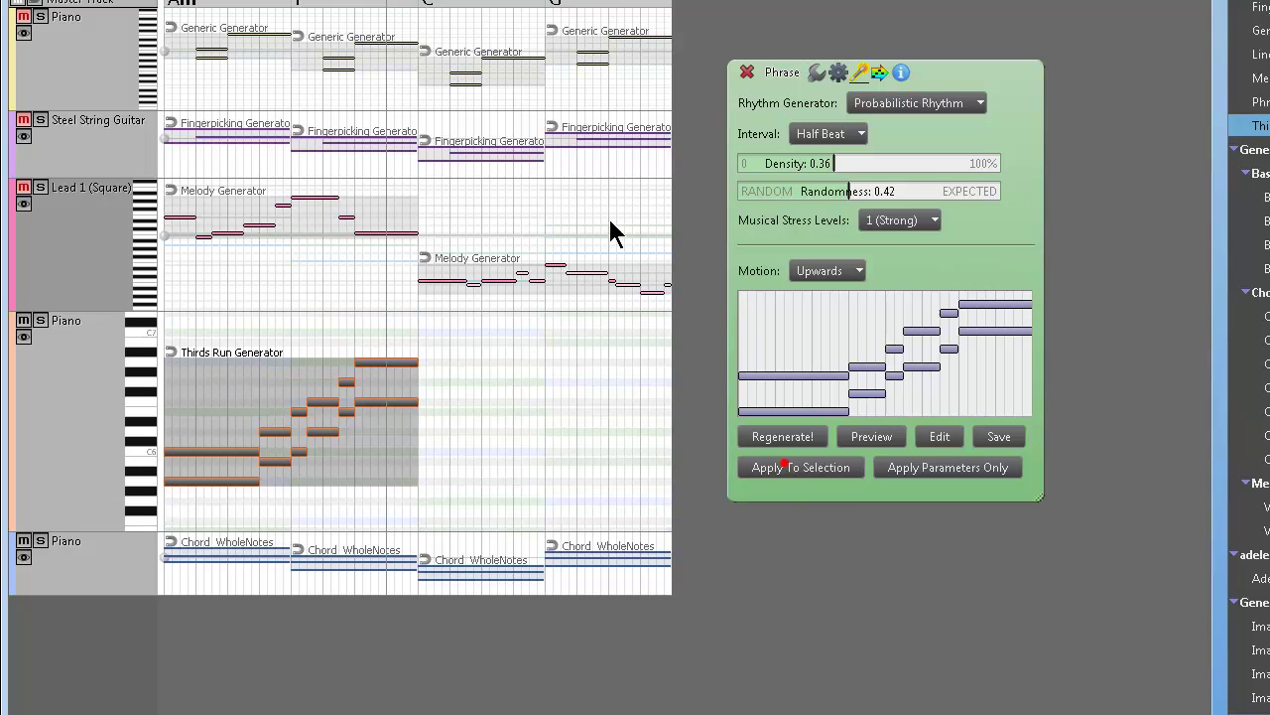